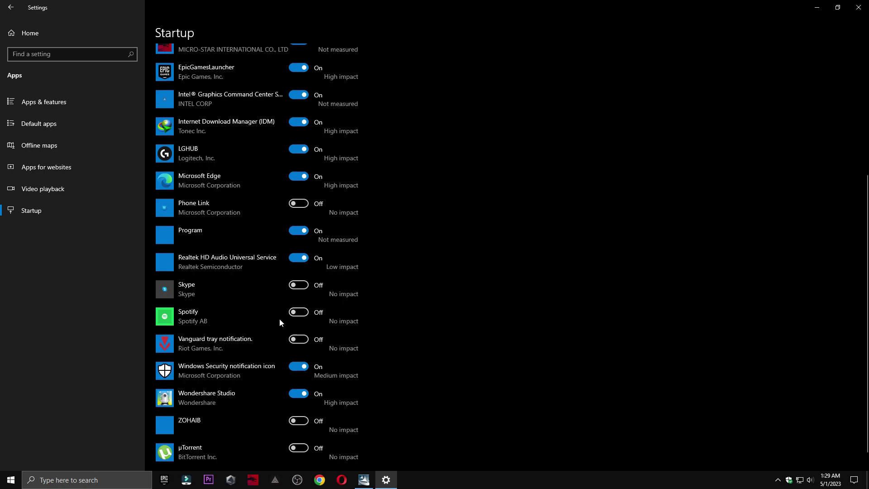
- Review the list of startup apps and the privacy setting that lets apps run in the background
{"action": "scroll", "coordinate": [277, 316], "scroll_direction": "down", "scroll_amount": 1}
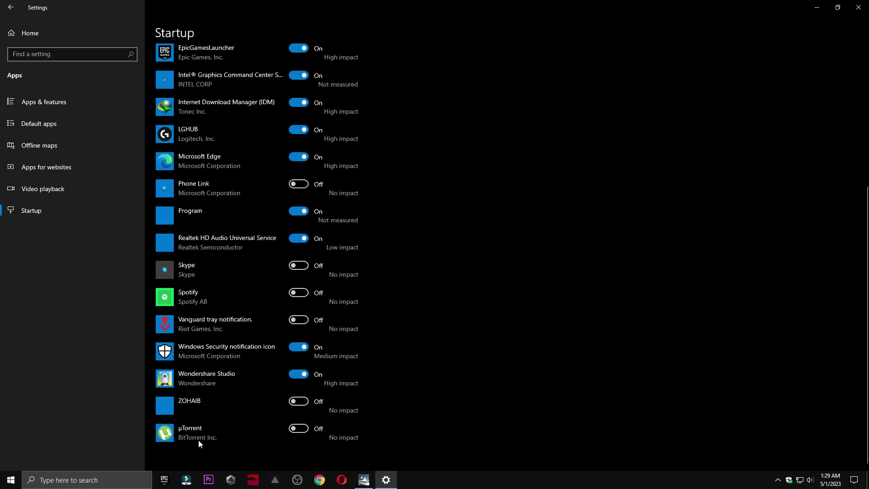
{"action": "left_click", "coordinate": [11, 7]}
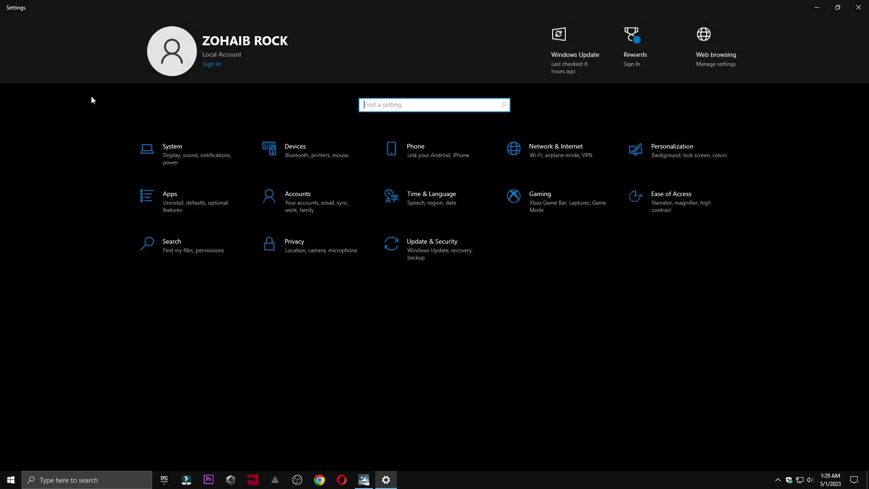
{"action": "left_click", "coordinate": [300, 255]}
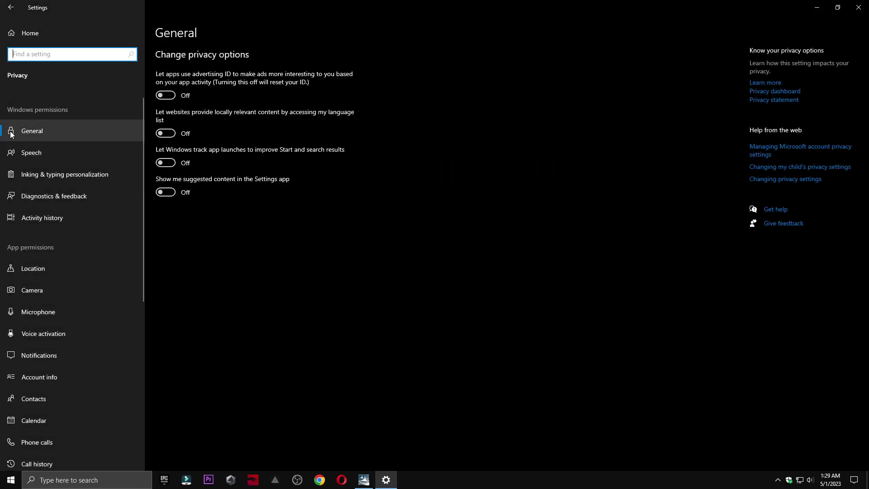
{"action": "scroll", "coordinate": [91, 305], "scroll_direction": "down", "scroll_amount": 5}
{"action": "left_click", "coordinate": [44, 366]}
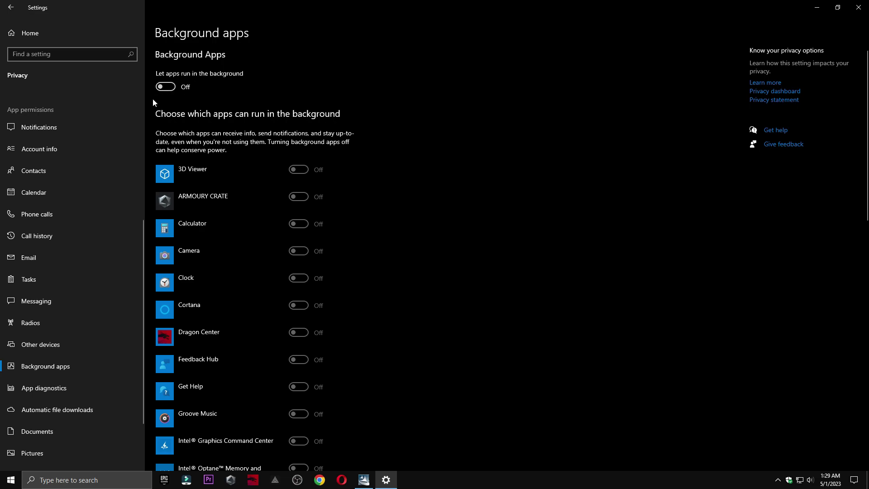
- Check the Xbox Game Bar and Game Mode options in the gaming settings
{"action": "left_click", "coordinate": [28, 33]}
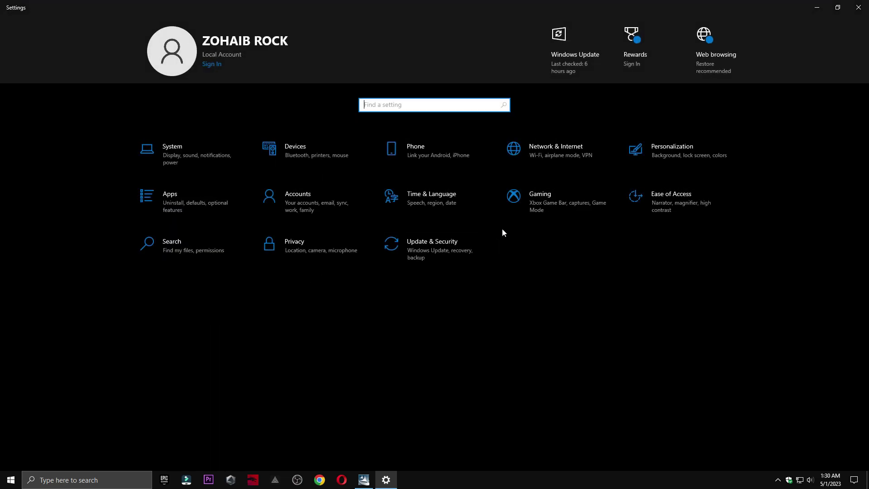
{"action": "left_click", "coordinate": [539, 211]}
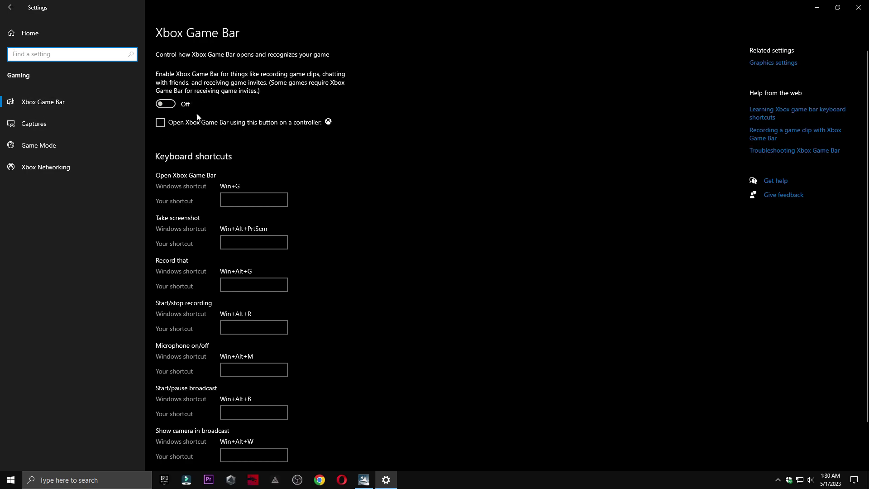
{"action": "left_click", "coordinate": [36, 152]}
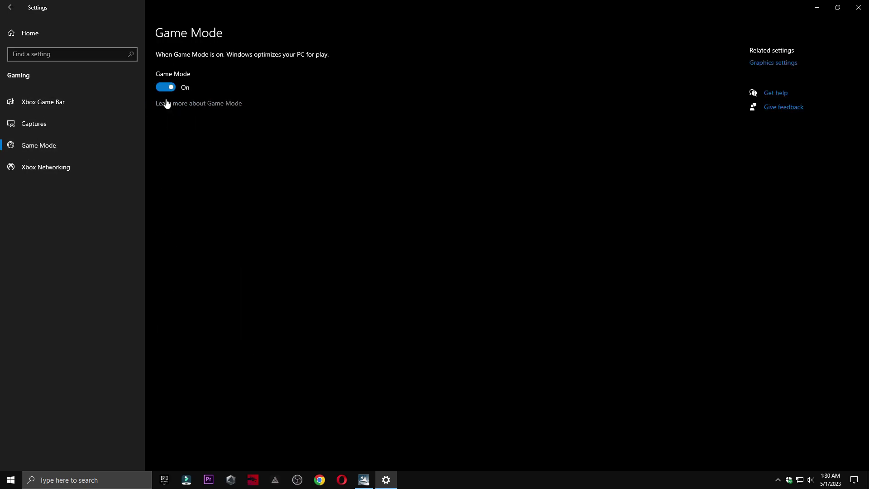
- Remove Grand Theft Auto V from the app list under Graphics performance preference in Graphics settings
{"action": "left_click", "coordinate": [785, 65]}
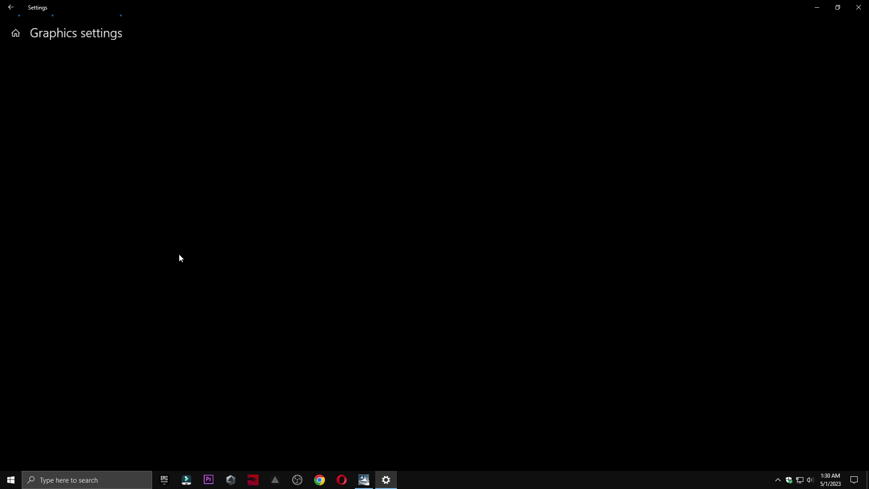
{"action": "left_click", "coordinate": [73, 349]}
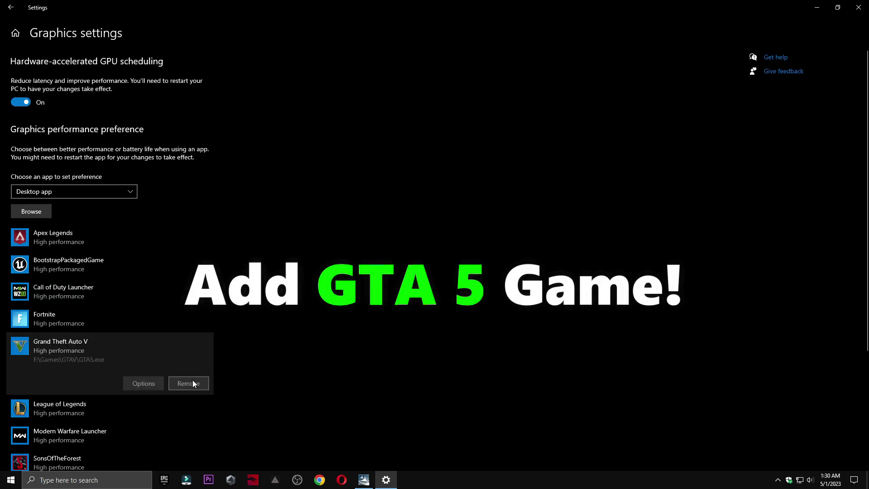
{"action": "left_click", "coordinate": [188, 381]}
- Add the desktop app GTA5 from the F:\Games\GTAV folder to the graphics performance preference list
{"action": "left_click", "coordinate": [32, 212]}
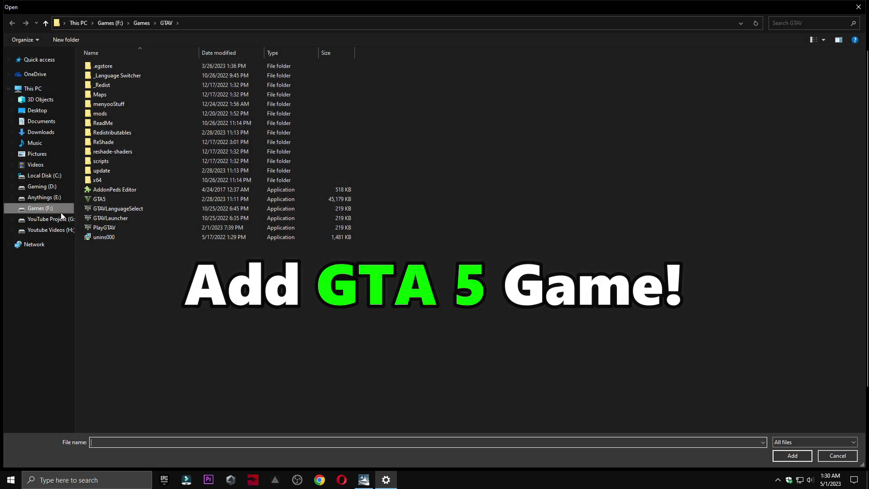
{"action": "left_click", "coordinate": [98, 201]}
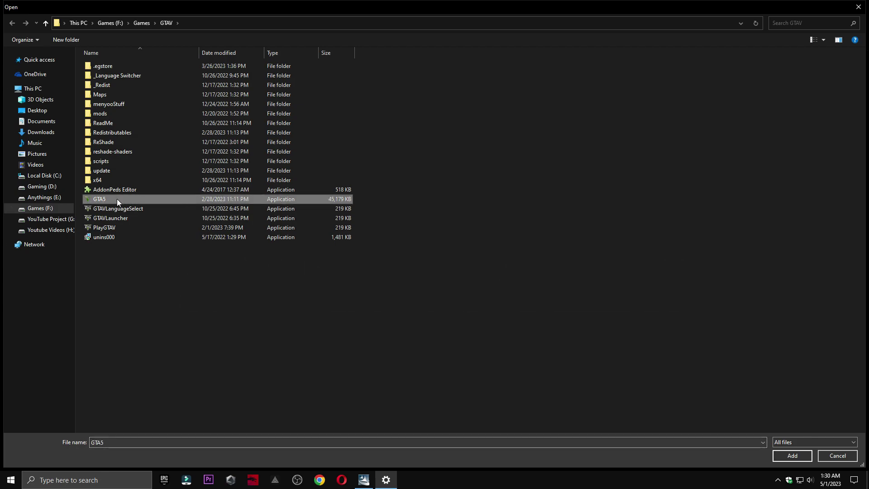
{"action": "left_click", "coordinate": [779, 455]}
- Set the graphics preference of Grand Theft Auto V to High performance, save it and close Settings
{"action": "left_click", "coordinate": [204, 351]}
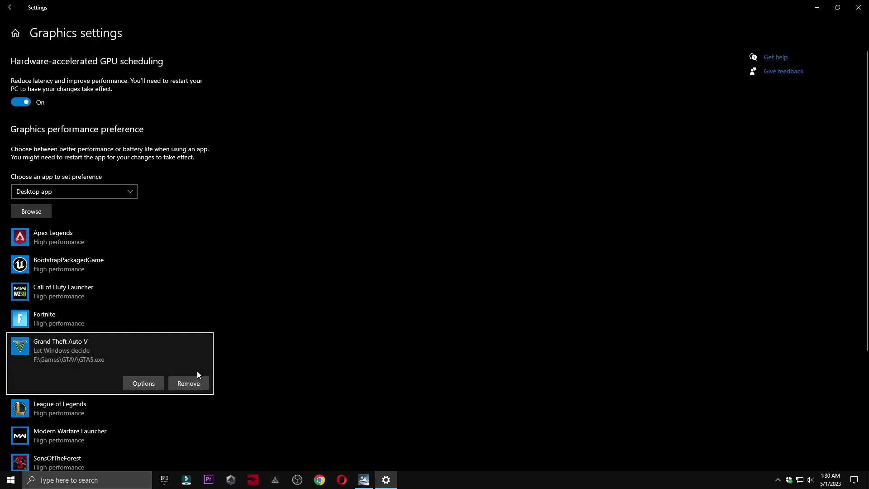
{"action": "left_click", "coordinate": [144, 383]}
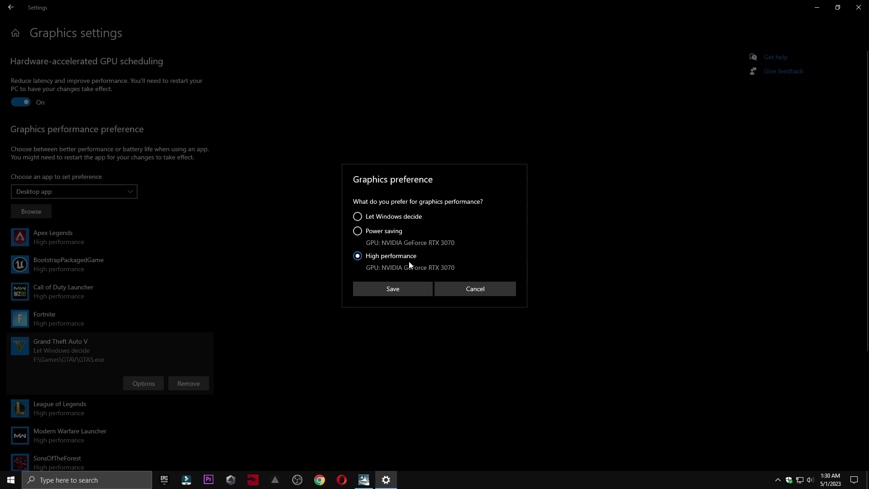
{"action": "left_click", "coordinate": [419, 292]}
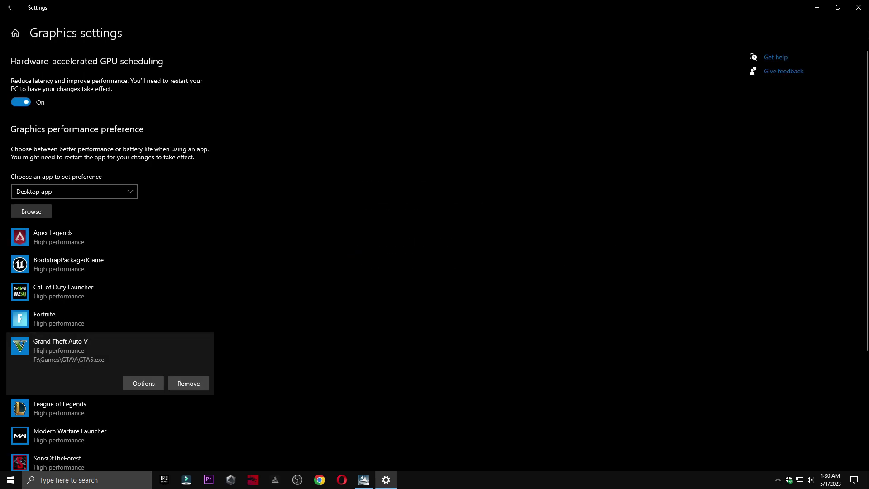
{"action": "left_click", "coordinate": [859, 9]}
- Extract the GTA 5 optimize pack archive onto the desktop and place the archive and extracted folder side by side in the empty area
{"action": "left_click_drag", "start_coordinate": [292, 64], "coordinate": [446, 167]}
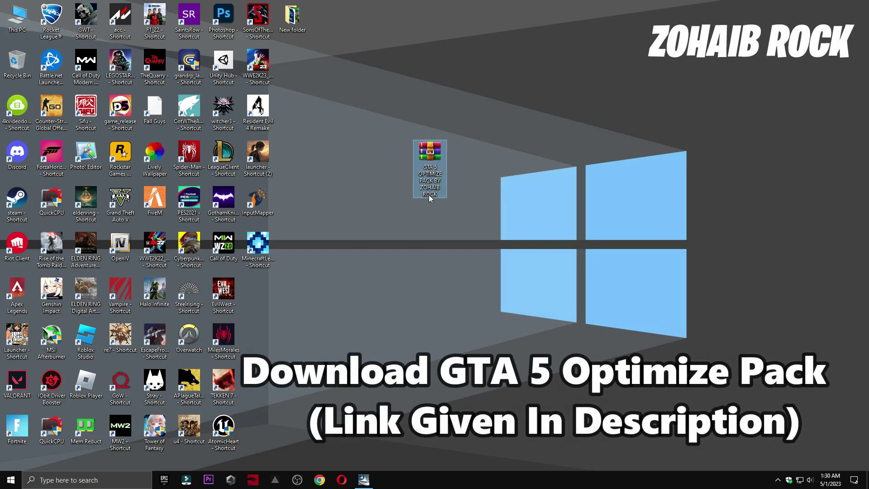
{"action": "right_click", "coordinate": [421, 157]}
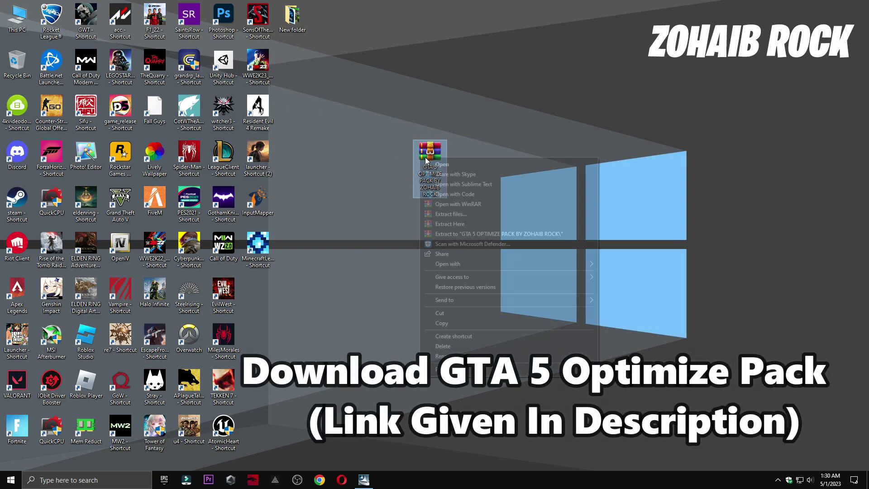
{"action": "left_click", "coordinate": [474, 224]}
{"action": "left_click_drag", "start_coordinate": [264, 297], "coordinate": [384, 183]}
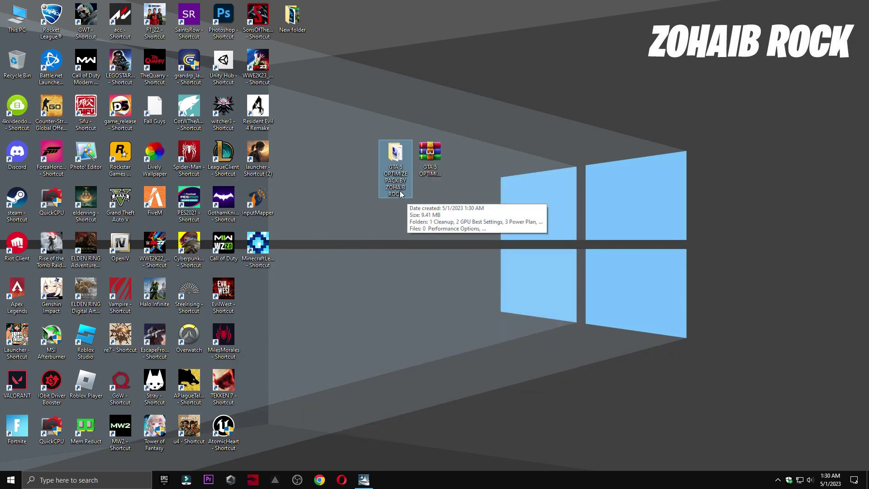
- Run the Delete Temporary Files and Delete Windows Update Cache scripts from the optimize pack's 1 Cleanup folder
{"action": "double_click", "coordinate": [389, 168]}
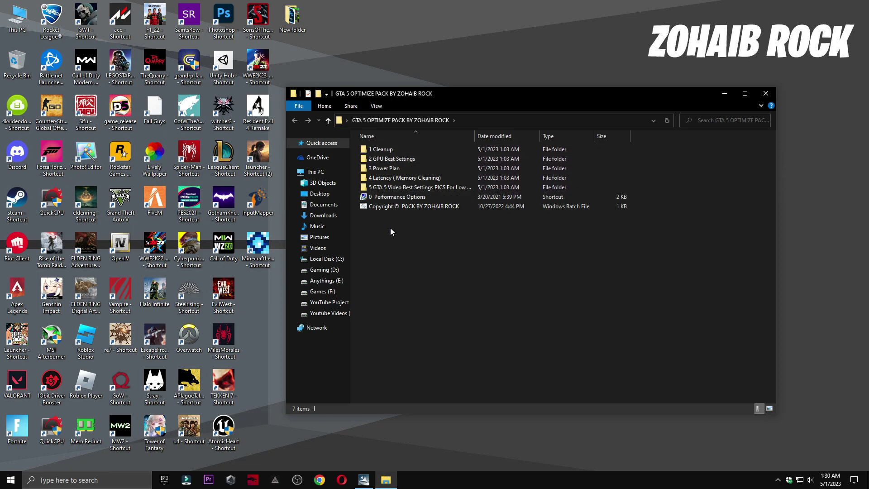
{"action": "double_click", "coordinate": [392, 151]}
{"action": "double_click", "coordinate": [386, 150]}
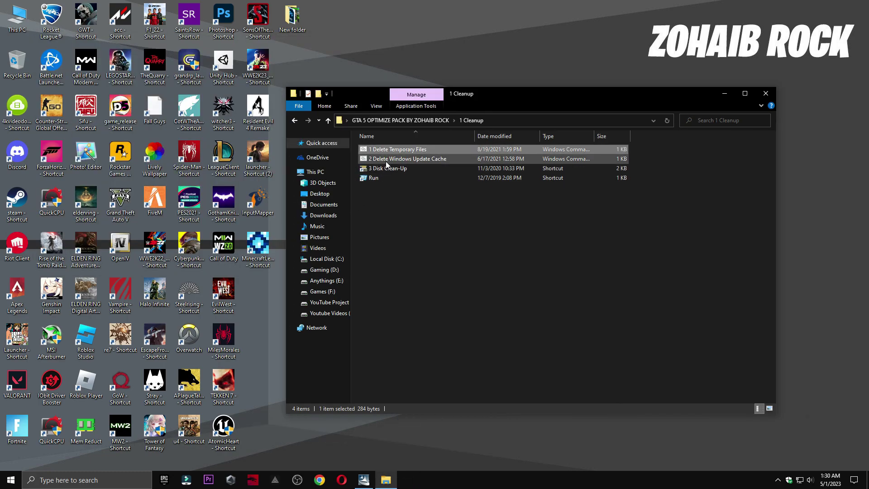
{"action": "double_click", "coordinate": [386, 161]}
{"action": "key", "text": "Return"}
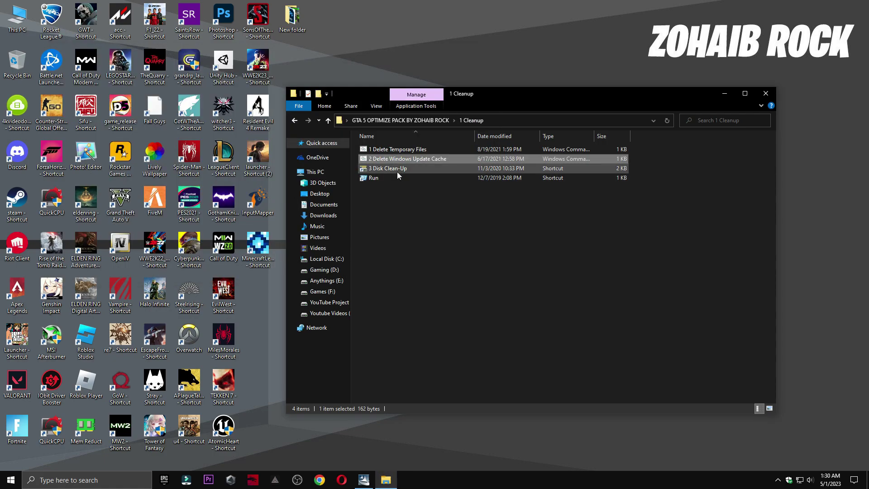
- Open the Windows prefetch folder through the pack's Run shortcut and grant permanent access to it
{"action": "left_click", "coordinate": [374, 178]}
{"action": "double_click", "coordinate": [375, 178]}
{"action": "left_click_drag", "start_coordinate": [137, 388], "coordinate": [558, 212]}
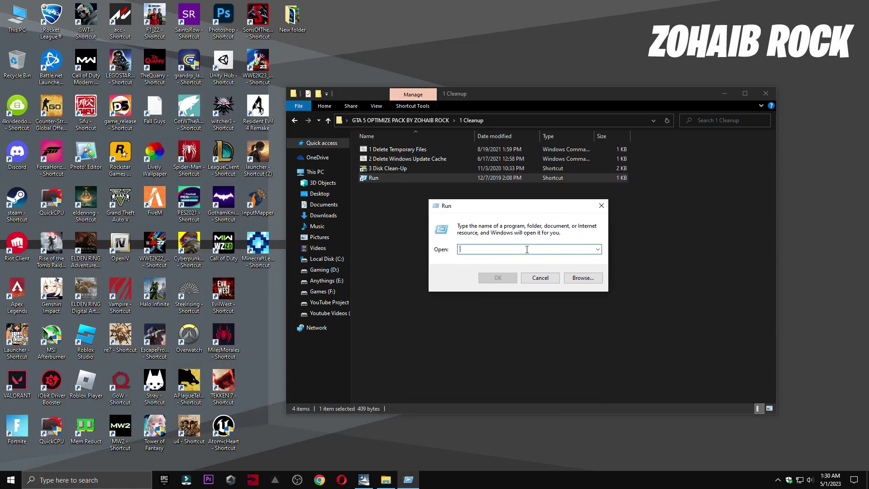
{"action": "type", "text": "prefetch"}
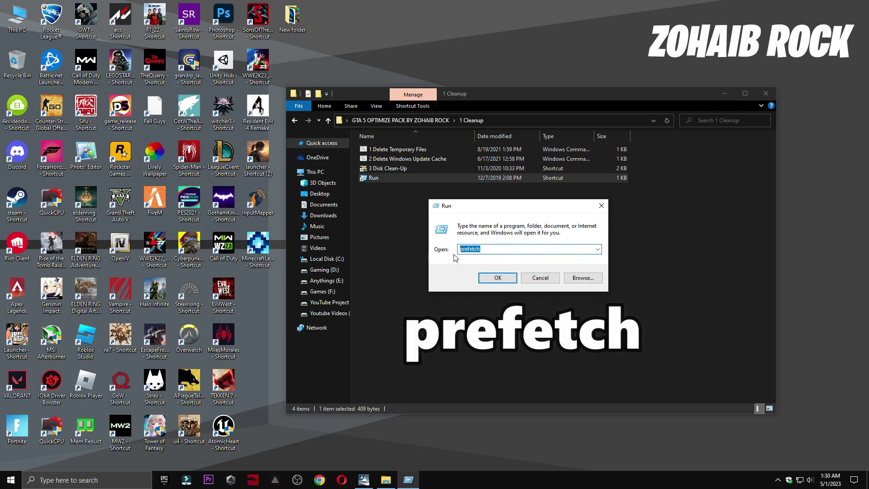
{"action": "left_click", "coordinate": [499, 277]}
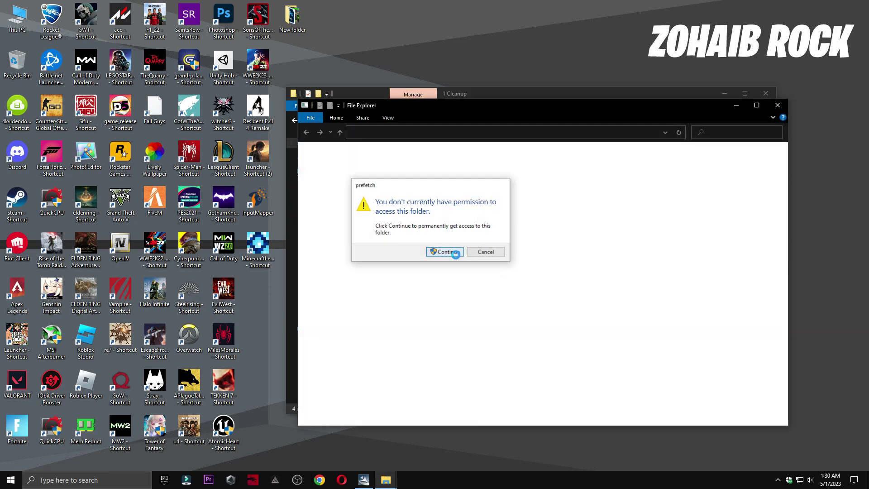
{"action": "left_click", "coordinate": [458, 252]}
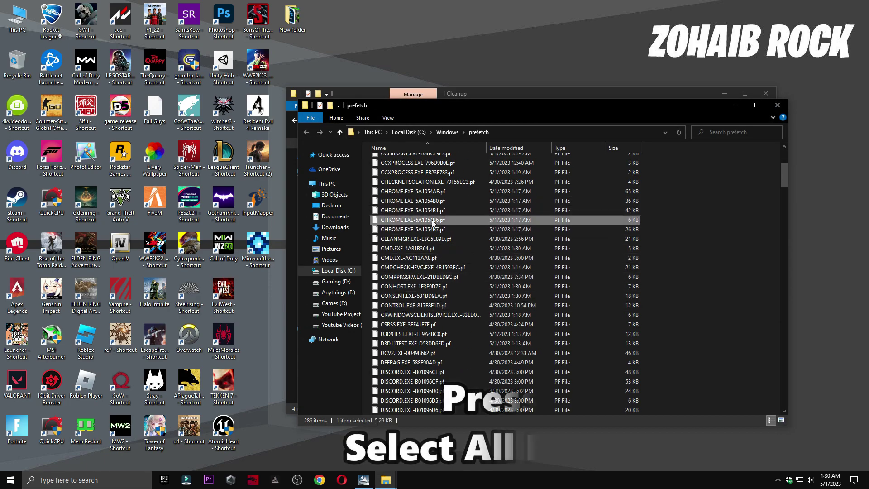
- Delete all files in the prefetch folder, skipping the one in use, and close the folder window
{"action": "key", "text": "ctrl+a"}
{"action": "right_click", "coordinate": [434, 221]}
{"action": "left_click", "coordinate": [471, 335]}
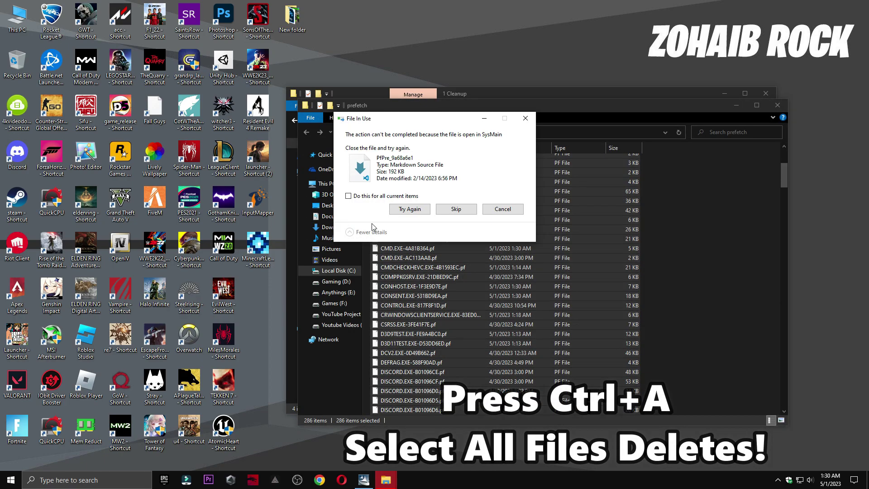
{"action": "left_click", "coordinate": [473, 208]}
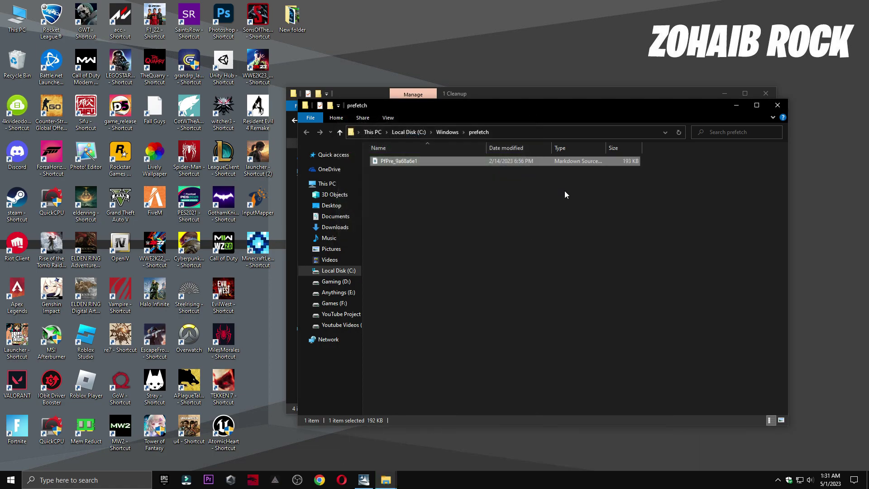
{"action": "left_click", "coordinate": [778, 105]}
- Start the pack's Disk Clean-Up for drive C: with the folder window minimized
{"action": "double_click", "coordinate": [392, 169]}
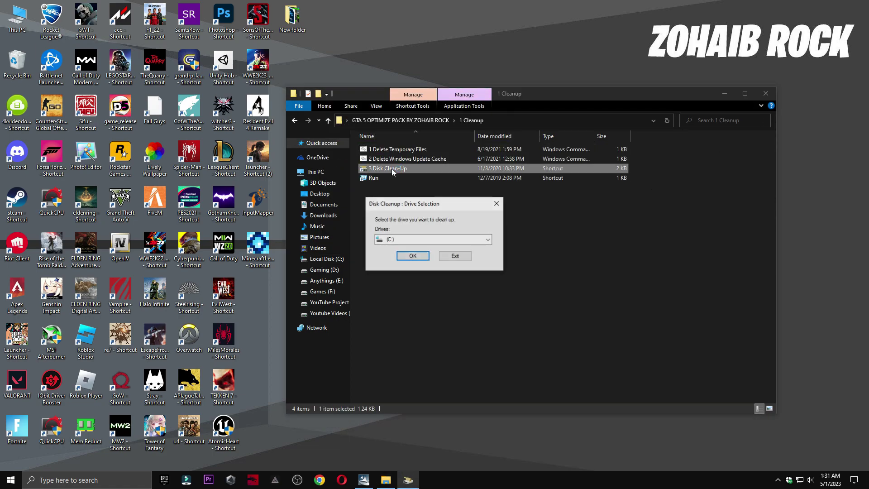
{"action": "left_click", "coordinate": [725, 93]}
{"action": "left_click", "coordinate": [412, 256]}
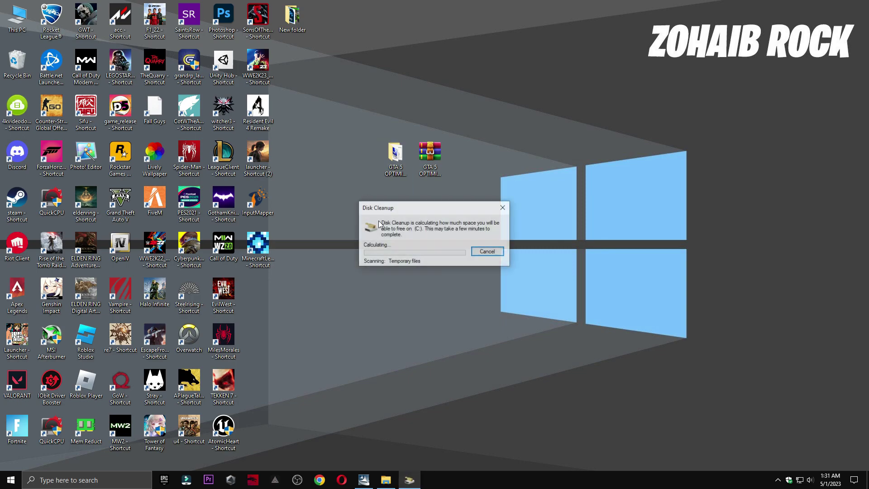
{"action": "left_click_drag", "start_coordinate": [179, 67], "coordinate": [457, 80]}
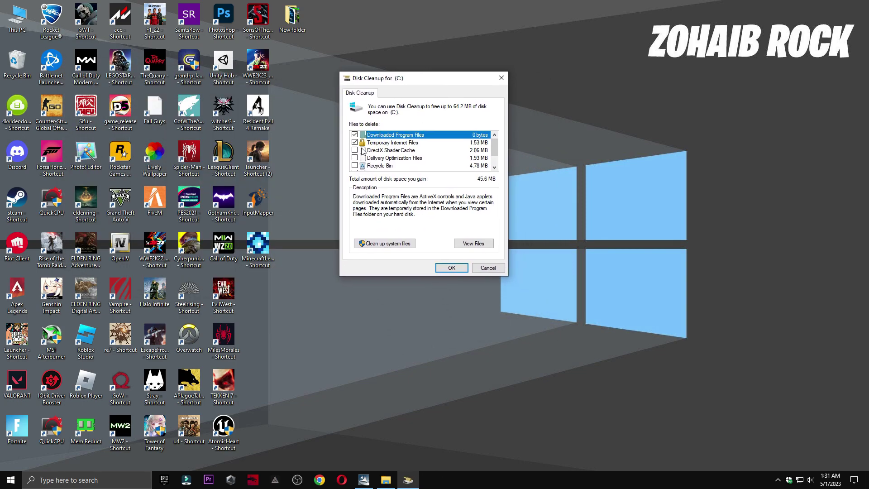
- Include DirectX Shader Cache, Delivery Optimization Files, Recycle Bin and Temporary files in the cleanup and delete all the chosen files
{"action": "left_click", "coordinate": [361, 150]}
{"action": "scroll", "coordinate": [358, 155], "scroll_direction": "down", "scroll_amount": 1}
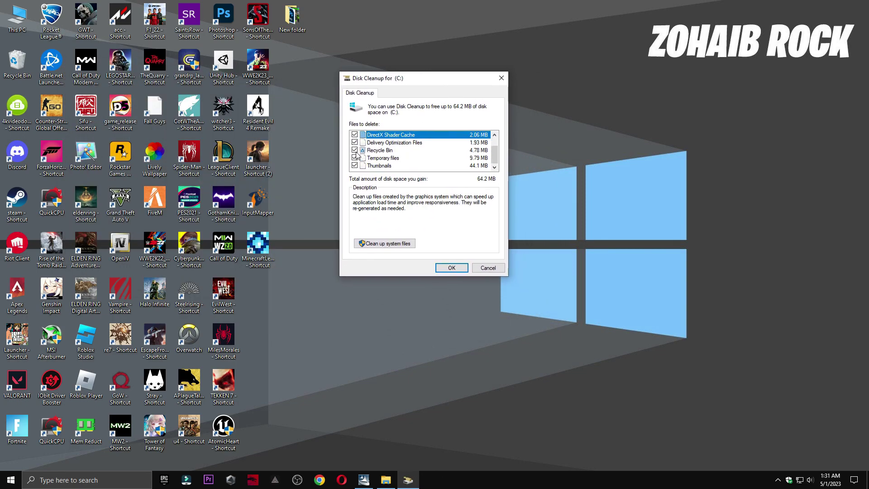
{"action": "left_click", "coordinate": [444, 269]}
{"action": "left_click", "coordinate": [446, 245]}
{"action": "left_click_drag", "start_coordinate": [447, 212], "coordinate": [422, 144]}
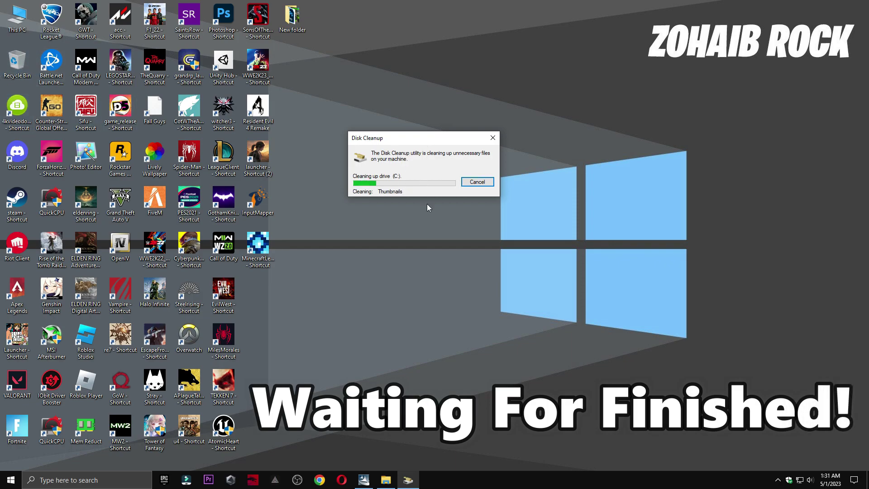
- Open the pack's 2 GPU Best Settings folder and show its contents as extra large icons
{"action": "left_click", "coordinate": [386, 480]}
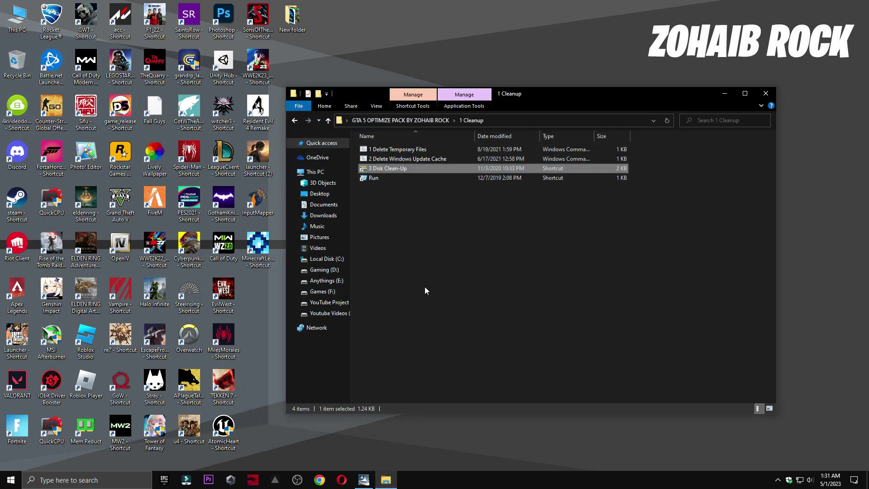
{"action": "left_click", "coordinate": [294, 120]}
{"action": "double_click", "coordinate": [407, 159]}
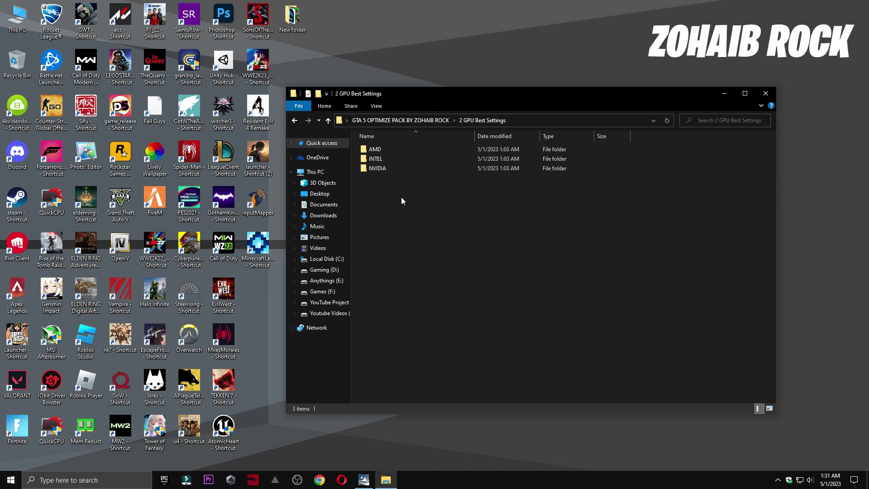
{"action": "right_click", "coordinate": [413, 235]}
{"action": "mouse_move", "coordinate": [458, 240]}
{"action": "left_click", "coordinate": [532, 240]}
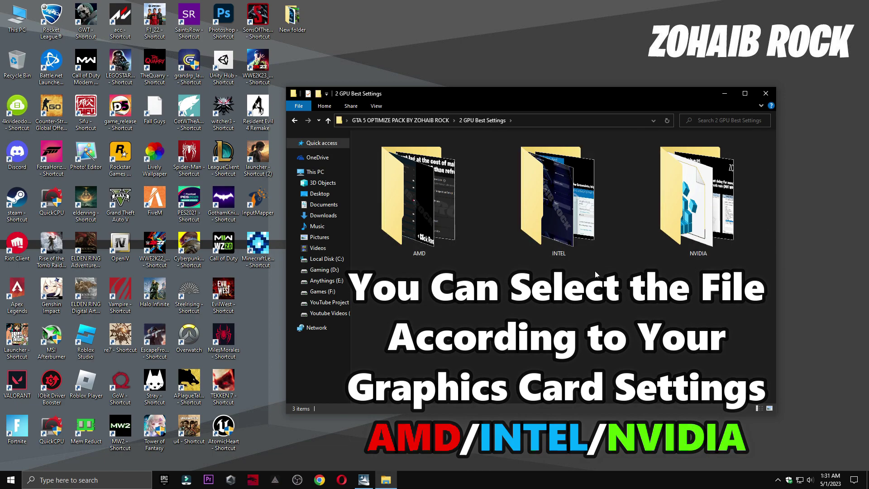
- Open the picture AMD ADVANCE SETTING 1.png from the AMD folder to view the recommended graphics settings
{"action": "double_click", "coordinate": [434, 219]}
{"action": "double_click", "coordinate": [369, 172]}
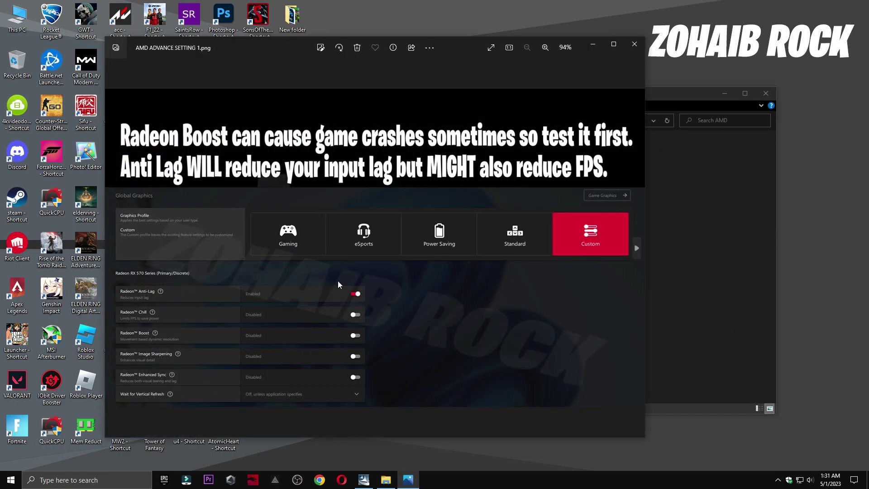
- View the remaining AMD settings pictures through AMD DISPLAY SETTING 3.png and close the picture viewer
{"action": "key", "text": "Right"}
{"action": "key", "text": "Right"}
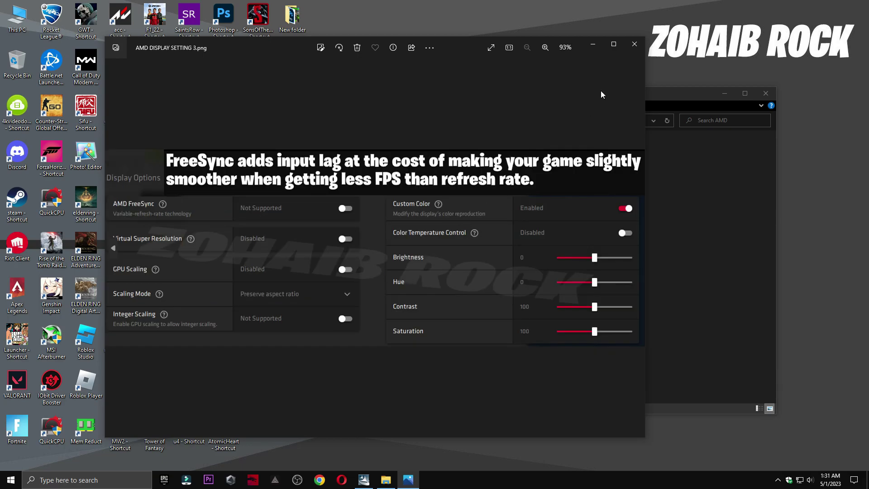
{"action": "left_click", "coordinate": [634, 45]}
- Open the INTEL folder in 2 GPU Best Settings and view its Graphics Command Center and HD Graphics Control Panel pictures
{"action": "key", "text": "BackSpace"}
{"action": "double_click", "coordinate": [512, 190]}
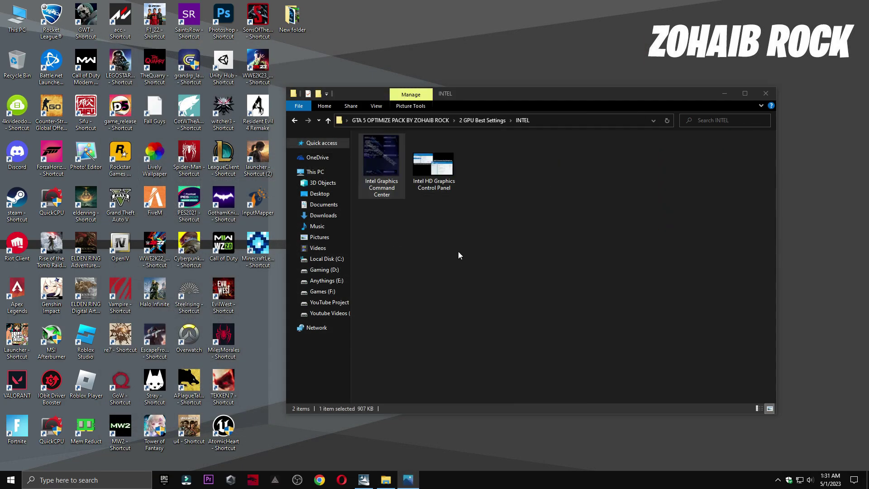
{"action": "key", "text": "Return"}
{"action": "key", "text": "Right"}
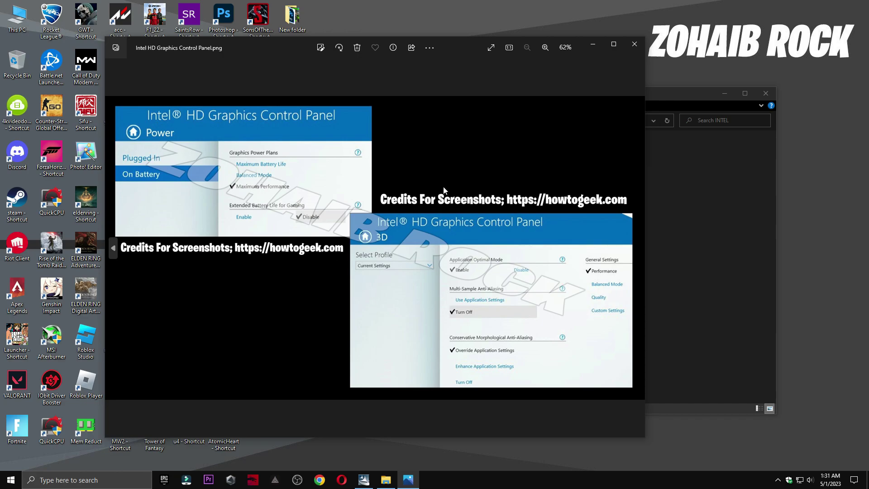
- Close the Intel picture and open NVIDIA Settings (Manage 3D Settings).jpg from the NVIDIA folder
{"action": "left_click", "coordinate": [635, 45]}
{"action": "double_click", "coordinate": [678, 204]}
{"action": "double_click", "coordinate": [393, 174]}
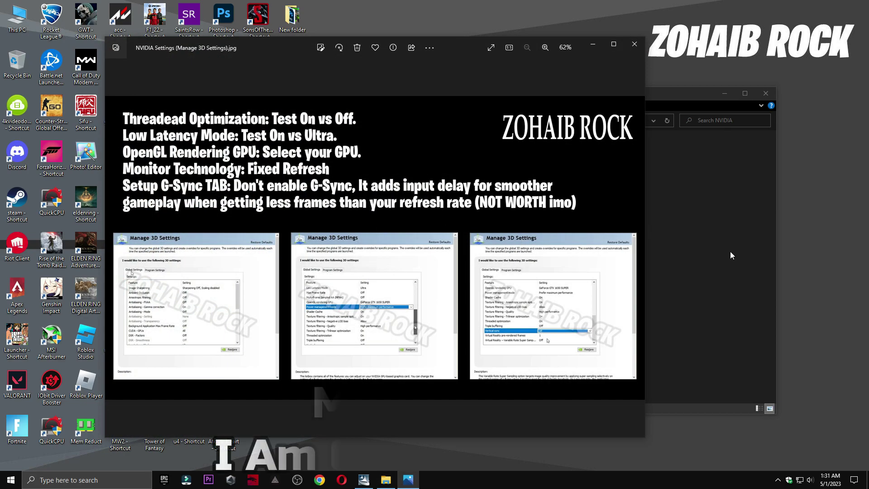
- Open NVIDIA Control Panel from the desktop, close the settings picture and minimize the folder window
{"action": "right_click", "coordinate": [811, 236]}
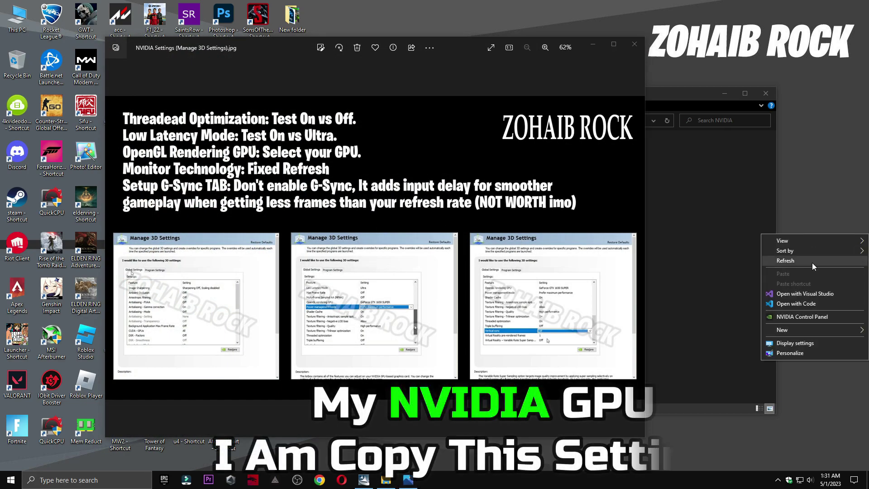
{"action": "left_click", "coordinate": [782, 317]}
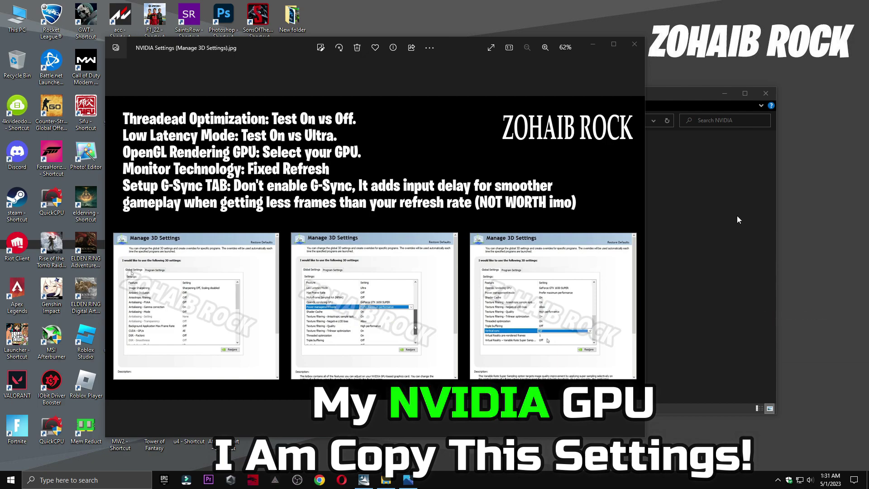
{"action": "left_click", "coordinate": [635, 46]}
{"action": "left_click", "coordinate": [725, 93]}
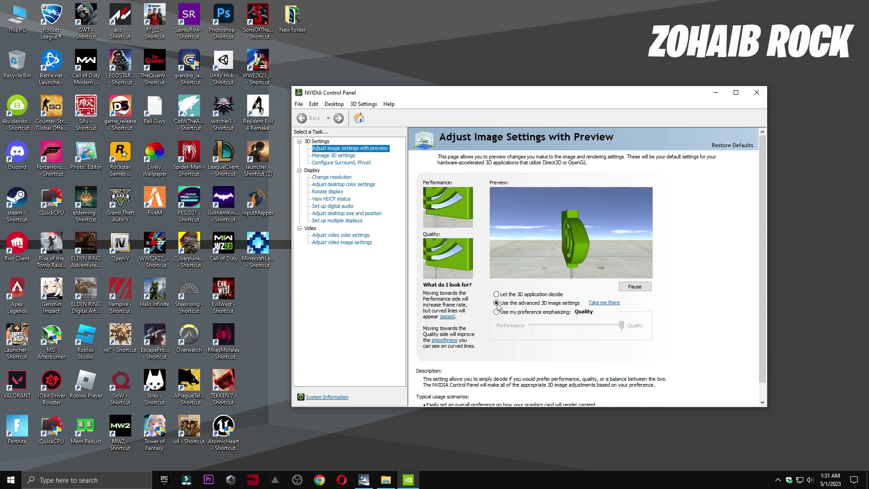
- Review the global Manage 3D Settings list through to the Vulkan/OpenGL present method
{"action": "left_click", "coordinate": [333, 155]}
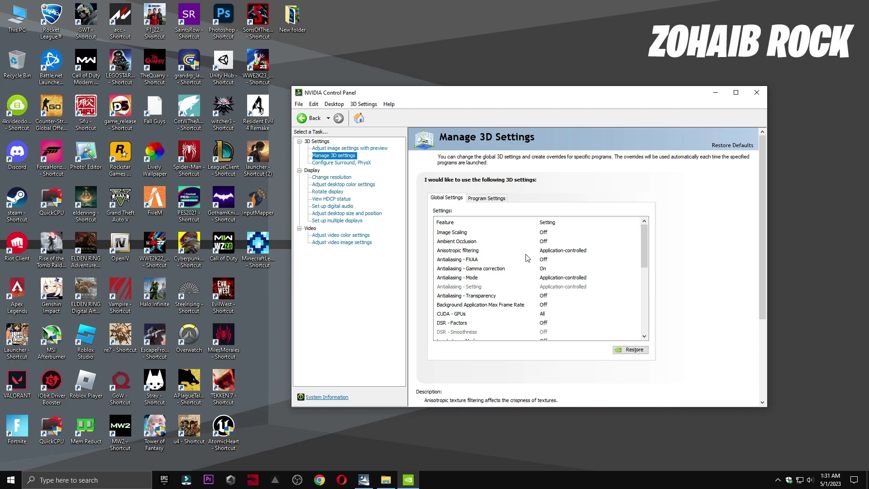
{"action": "scroll", "coordinate": [523, 231], "scroll_direction": "down", "scroll_amount": 3}
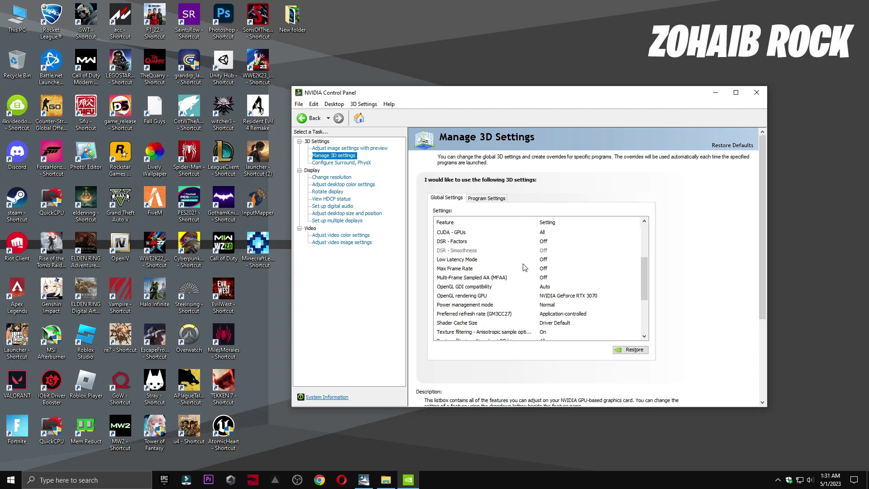
{"action": "scroll", "coordinate": [525, 266], "scroll_direction": "down", "scroll_amount": 3}
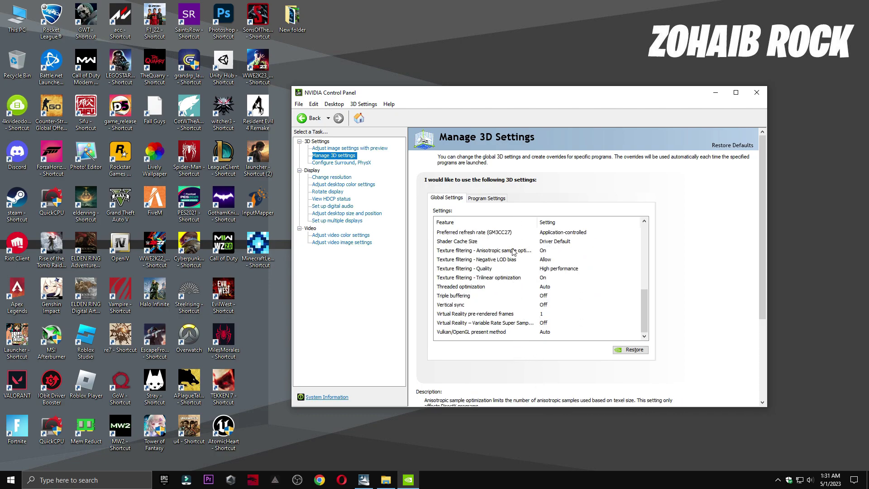
- Keep NVIDIA GeForce RTX 3070 as the PhysX processor and close NVIDIA Control Panel
{"action": "left_click", "coordinate": [348, 163]}
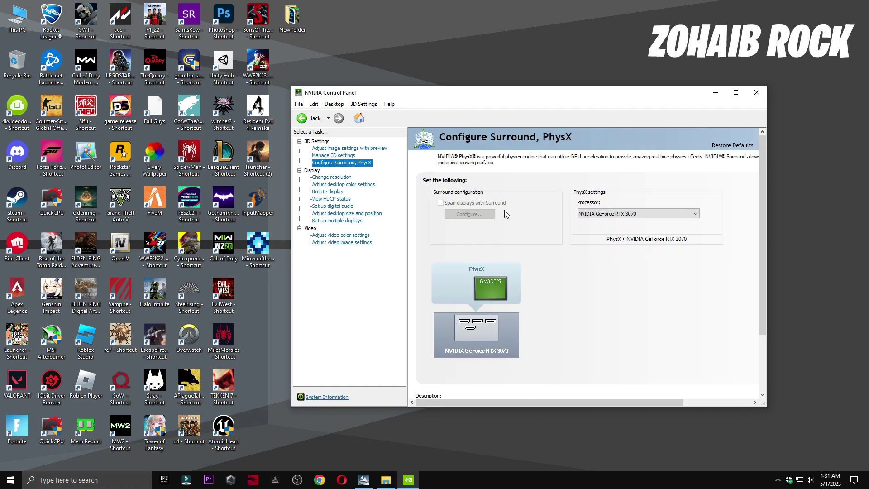
{"action": "left_click", "coordinate": [598, 216]}
{"action": "left_click", "coordinate": [627, 221]}
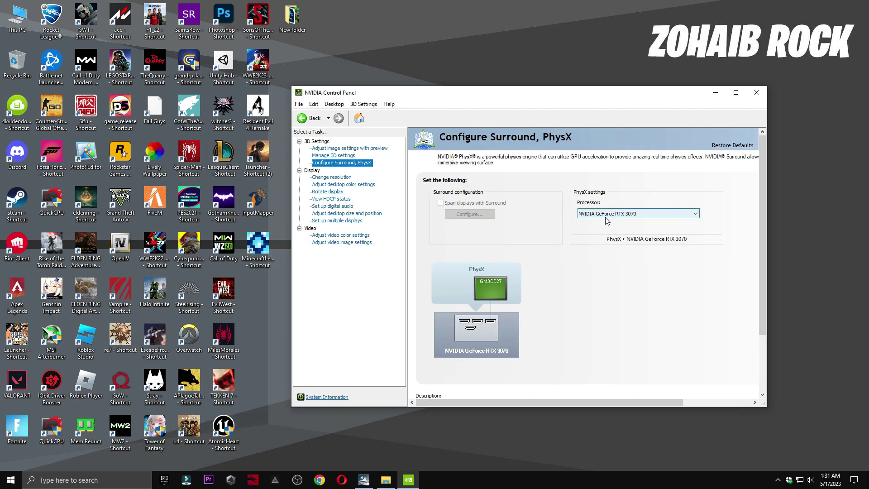
{"action": "left_click", "coordinate": [364, 150]}
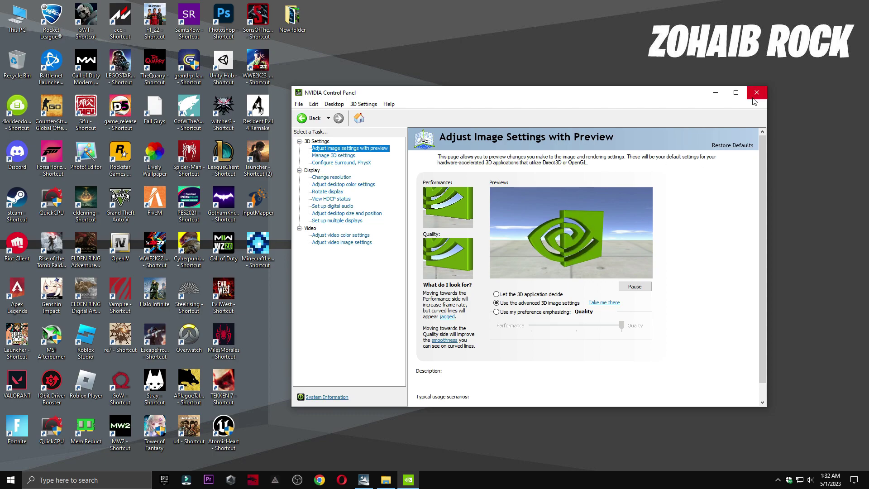
{"action": "key", "text": "alt+F4"}
- Open Computer Management for This PC and show Device Manager
{"action": "right_click", "coordinate": [13, 19]}
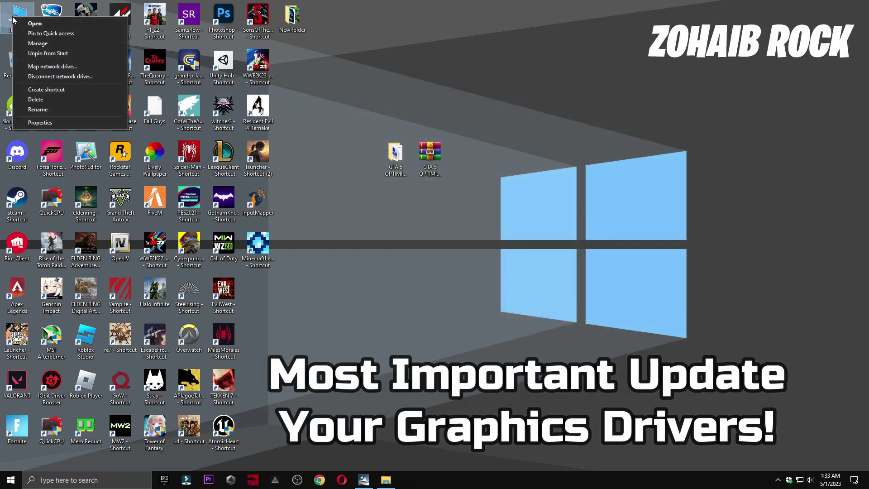
{"action": "left_click", "coordinate": [32, 43]}
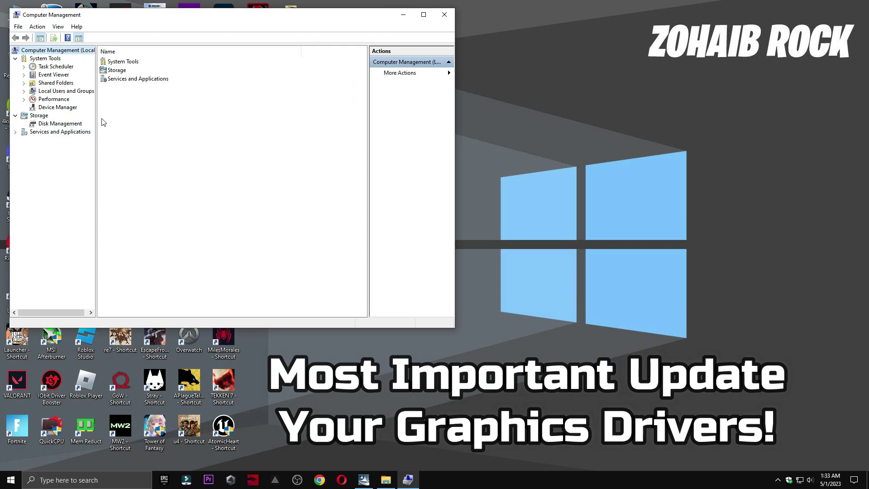
{"action": "left_click", "coordinate": [49, 108]}
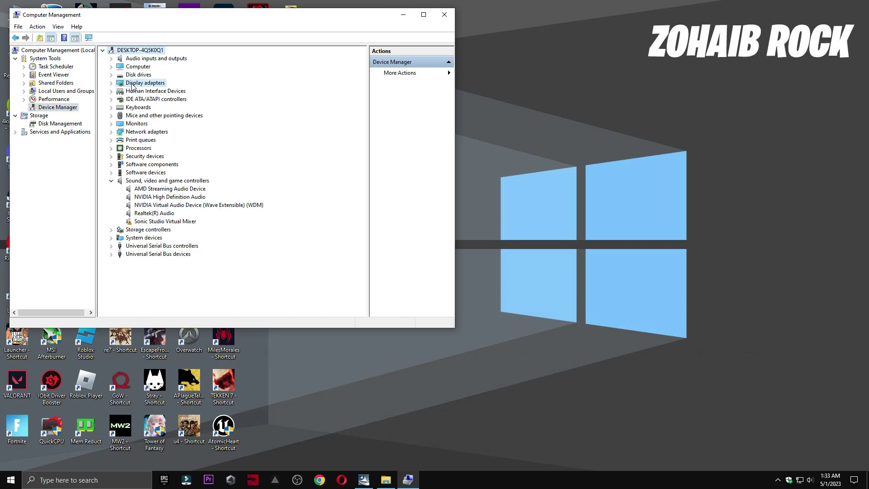
- Search automatically for updated drivers for the NVIDIA GeForce RTX 3070 display adapter and close Computer Management
{"action": "left_click", "coordinate": [111, 83]}
{"action": "left_click", "coordinate": [181, 92]}
{"action": "right_click", "coordinate": [154, 93]}
{"action": "left_click", "coordinate": [164, 97]}
{"action": "left_click", "coordinate": [154, 144]}
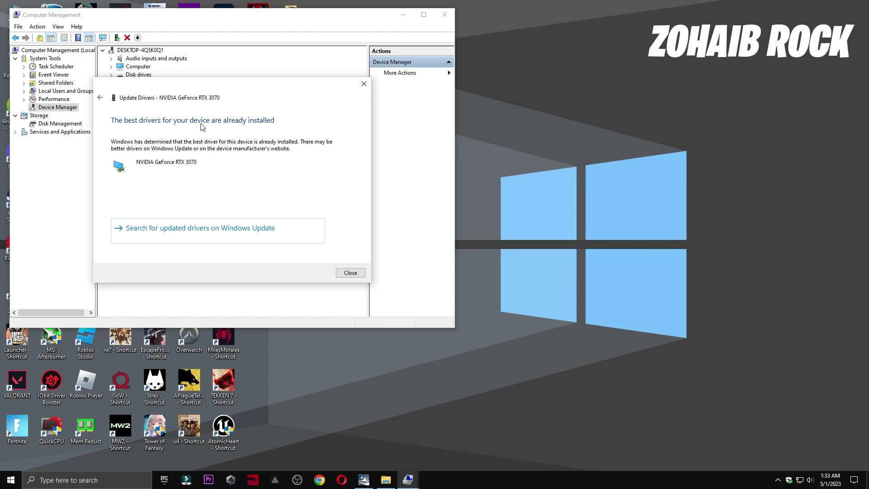
{"action": "left_click", "coordinate": [364, 83]}
{"action": "left_click", "coordinate": [444, 15]}
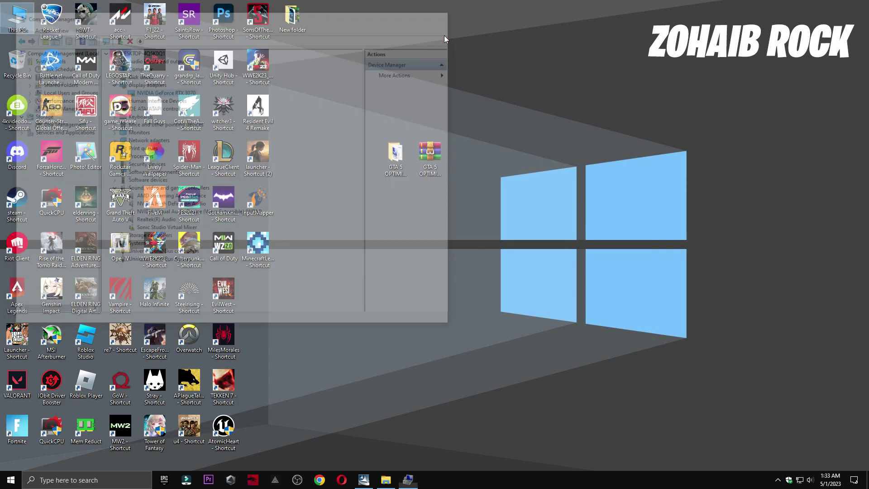
- Restore the optimization pack's folder window and open its 3 Power Plan folder
{"action": "left_click", "coordinate": [386, 480]}
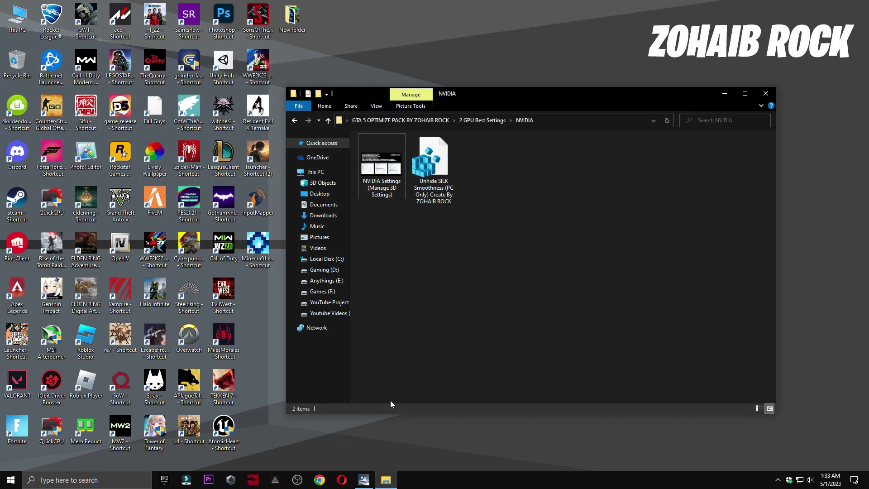
{"action": "left_click", "coordinate": [293, 122]}
{"action": "left_click", "coordinate": [294, 123]}
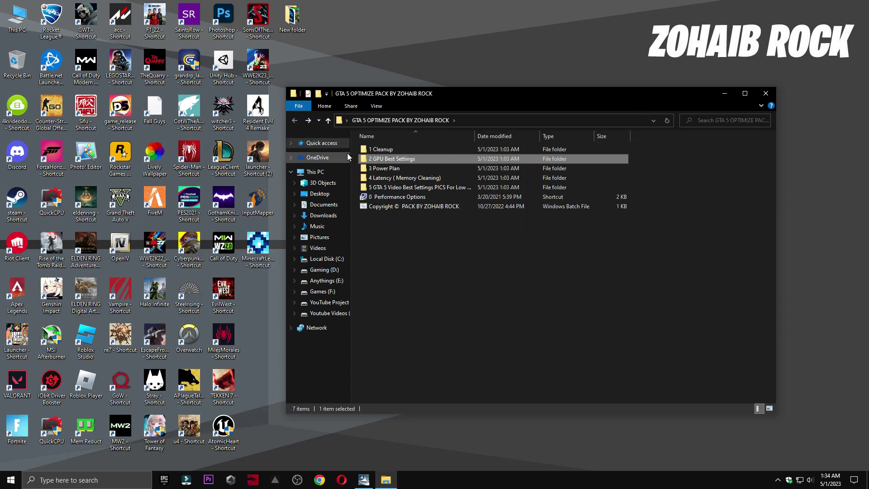
{"action": "double_click", "coordinate": [382, 168]}
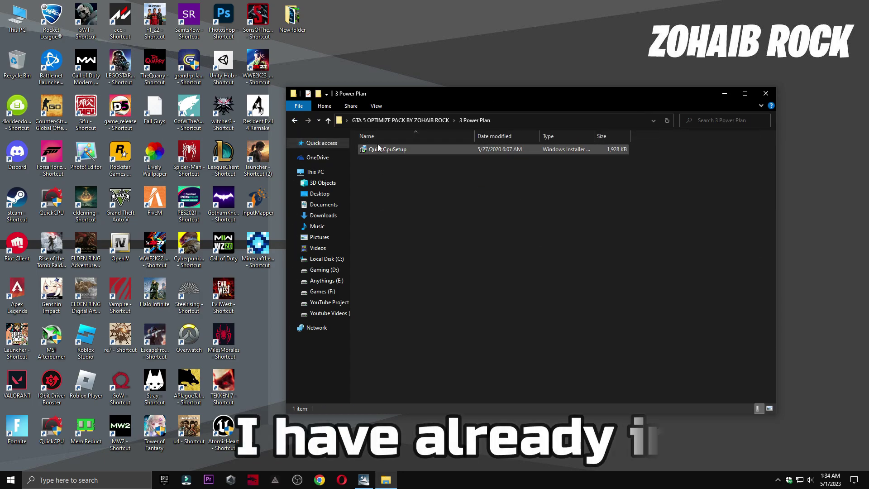
- Launch Quick CPU from the desktop with the folder window minimized and dismiss its new-version notice
{"action": "left_click", "coordinate": [55, 431]}
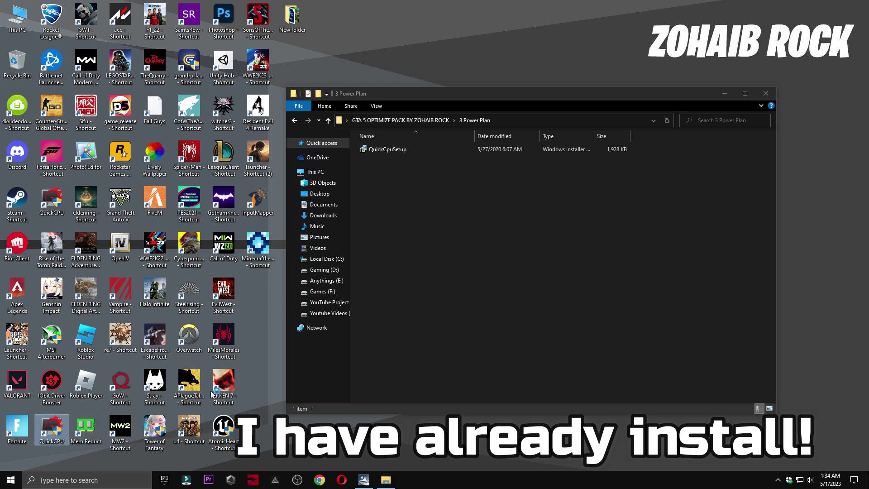
{"action": "left_click", "coordinate": [766, 93]}
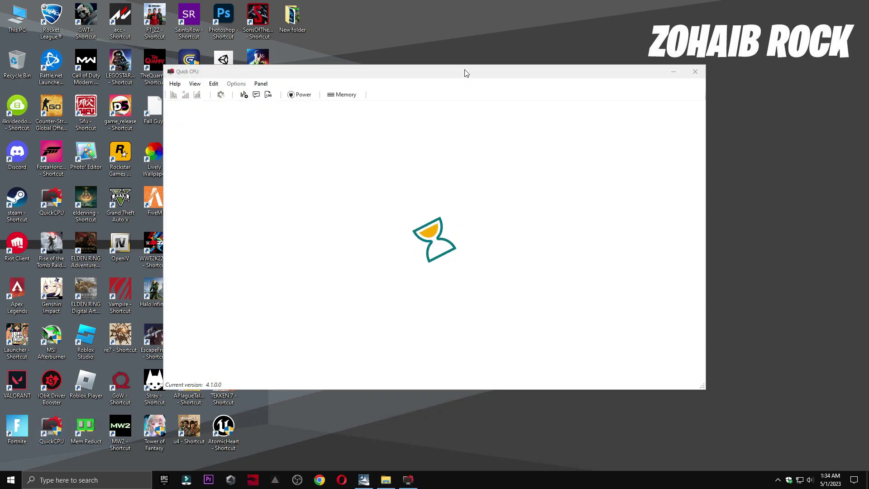
{"action": "left_click_drag", "start_coordinate": [463, 72], "coordinate": [586, 85]}
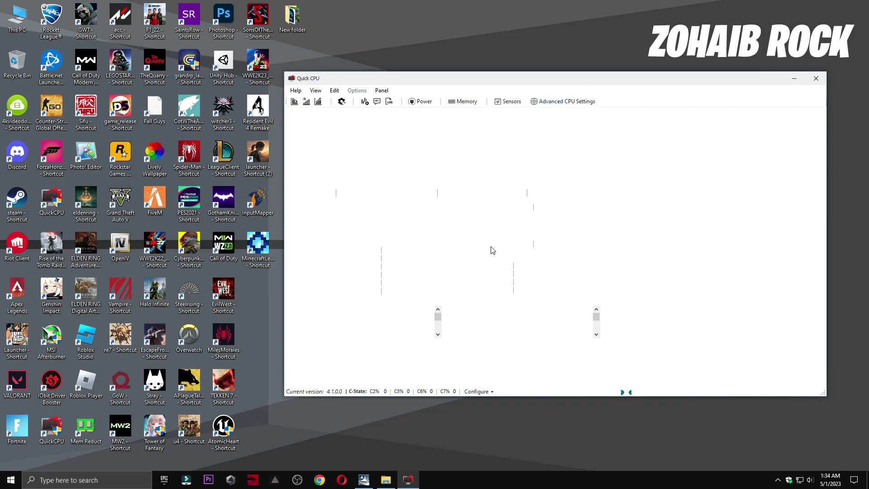
{"action": "left_click", "coordinate": [618, 269]}
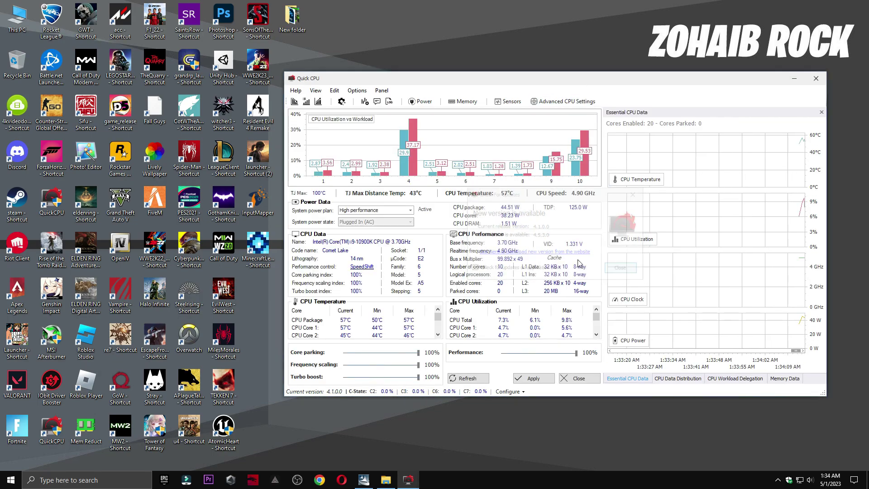
- Apply the High performance system power plan with core parking and turbo boost at 100%, and close Quick CPU
{"action": "left_click", "coordinate": [367, 210]}
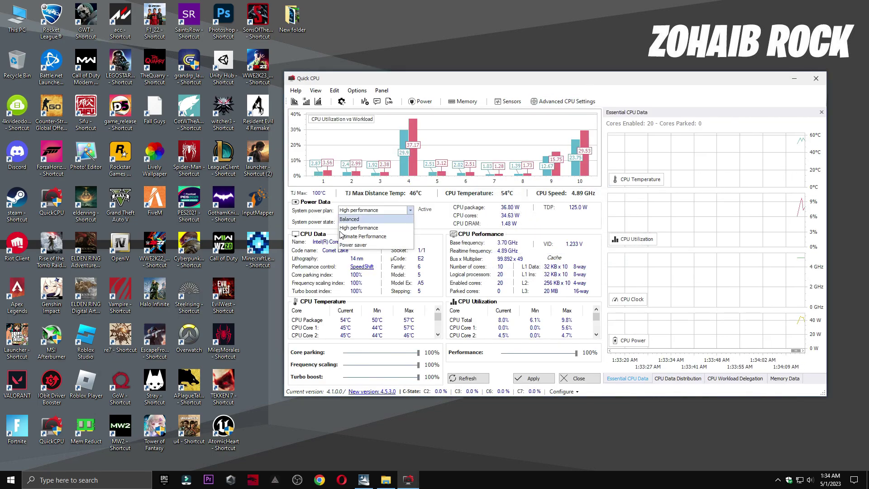
{"action": "left_click", "coordinate": [401, 228]}
{"action": "left_click", "coordinate": [417, 355]}
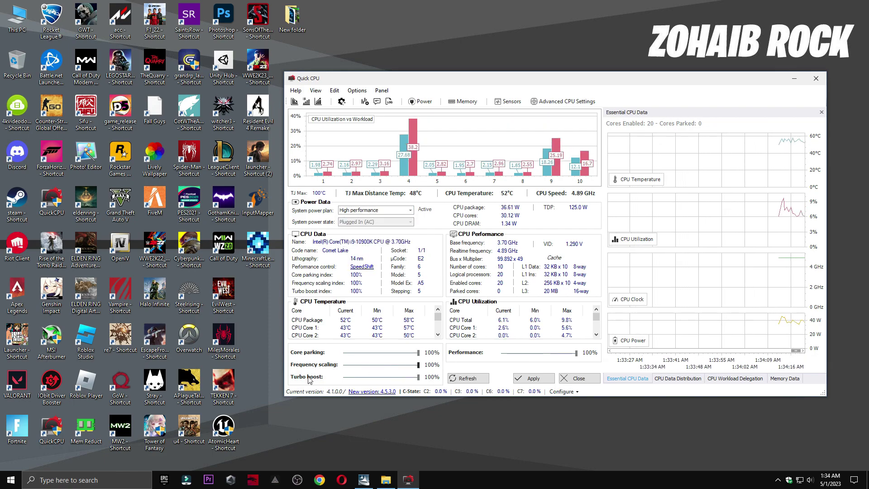
{"action": "left_click", "coordinate": [426, 378]}
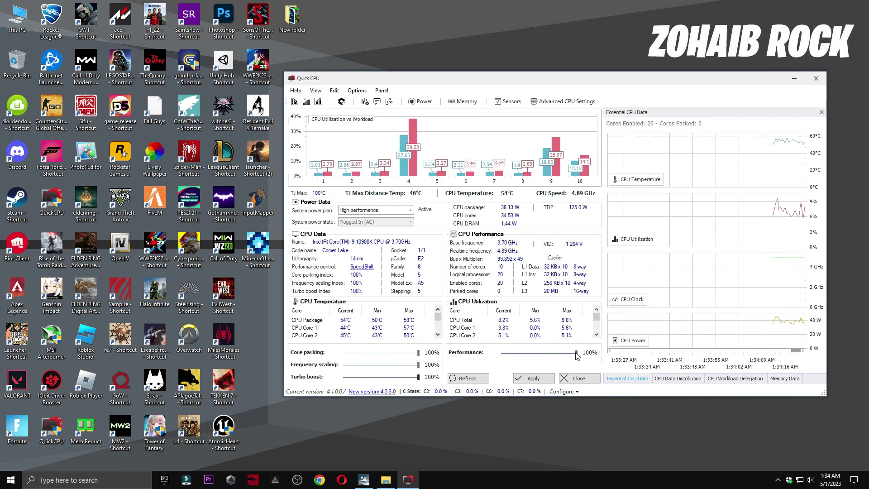
{"action": "left_click", "coordinate": [534, 377]}
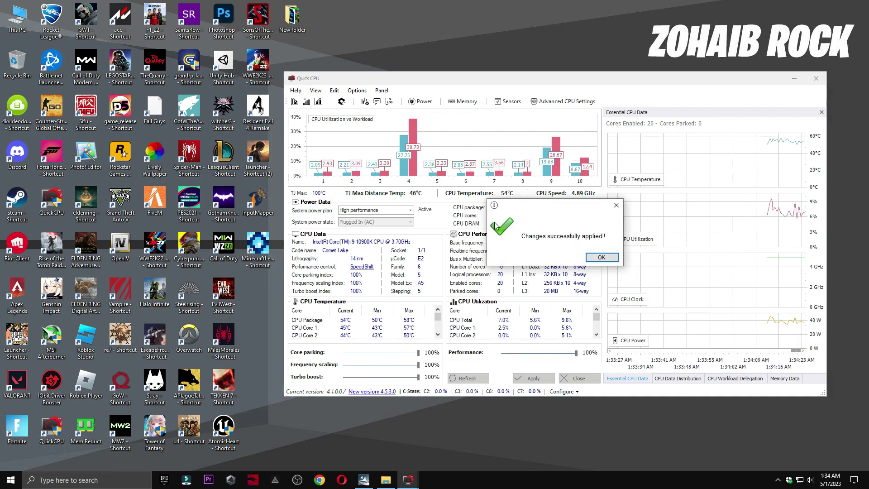
{"action": "left_click", "coordinate": [597, 257]}
{"action": "left_click", "coordinate": [582, 382]}
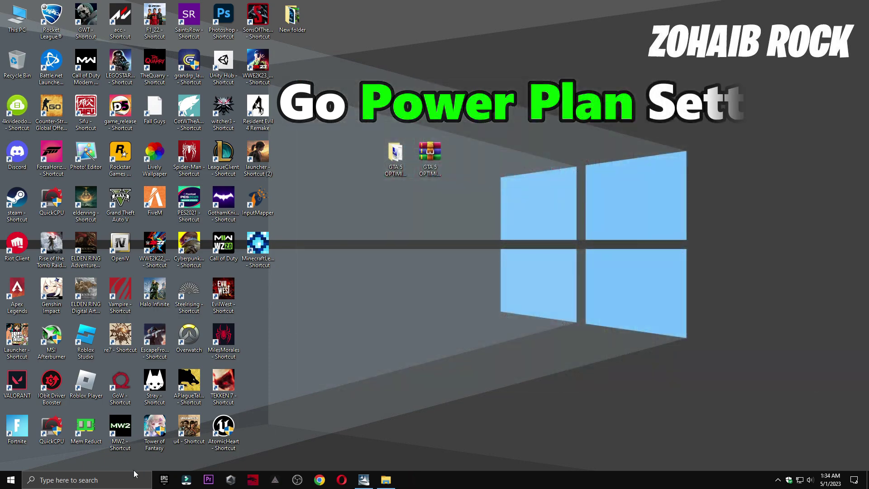
- Search Windows for "power" and open Choose a power plan
{"action": "left_click", "coordinate": [101, 481]}
{"action": "type", "text": "power"}
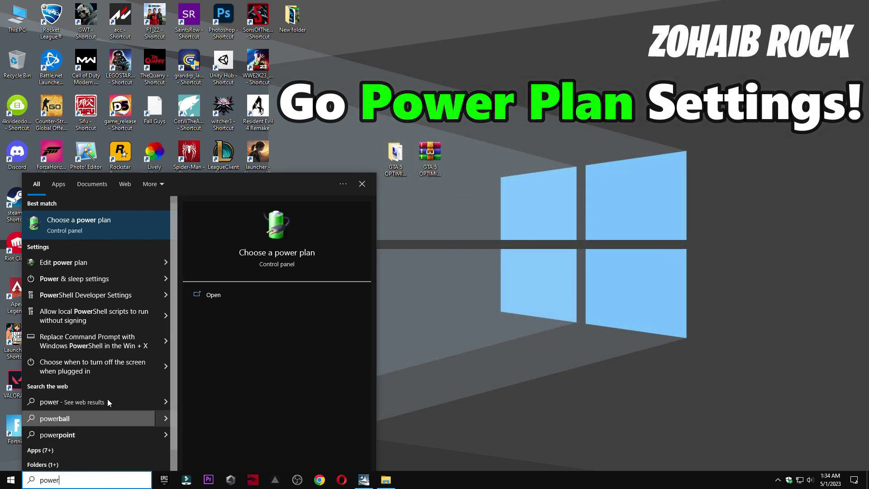
{"action": "left_click", "coordinate": [88, 227]}
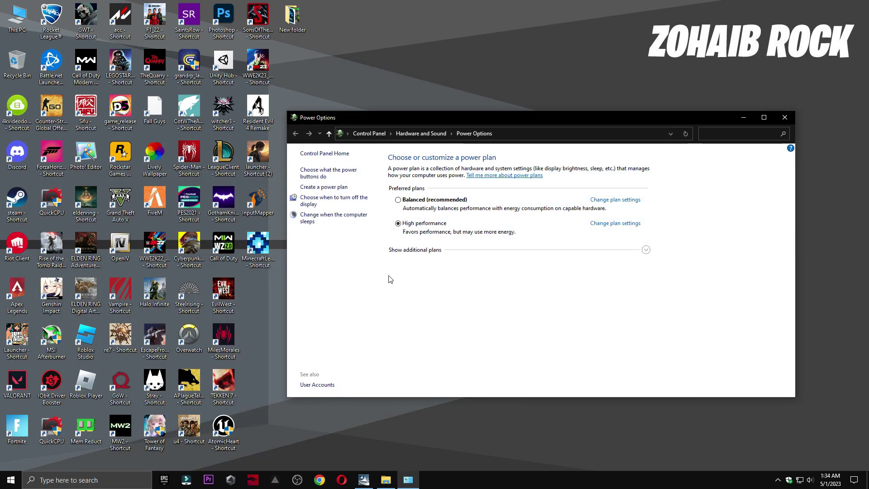
- Check the additional power plans, keep High performance as the active plan and return to the pack's 3 Power Plan folder
{"action": "left_click", "coordinate": [414, 250]}
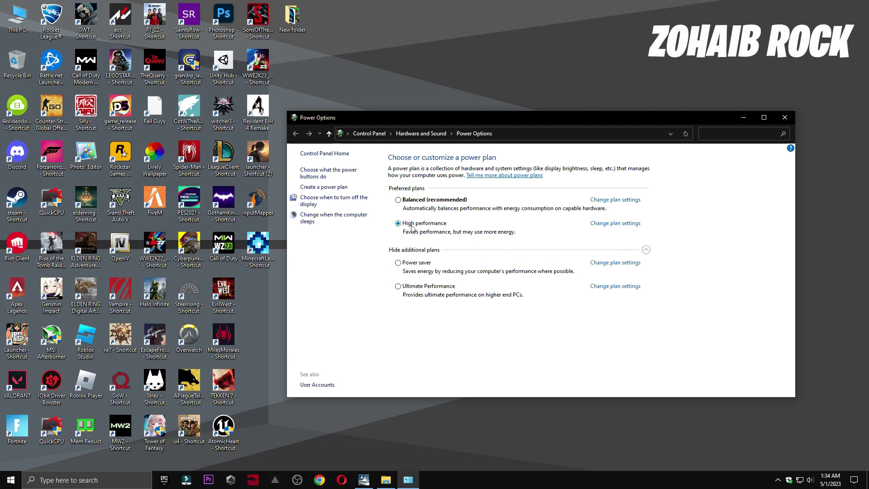
{"action": "left_click", "coordinate": [646, 251]}
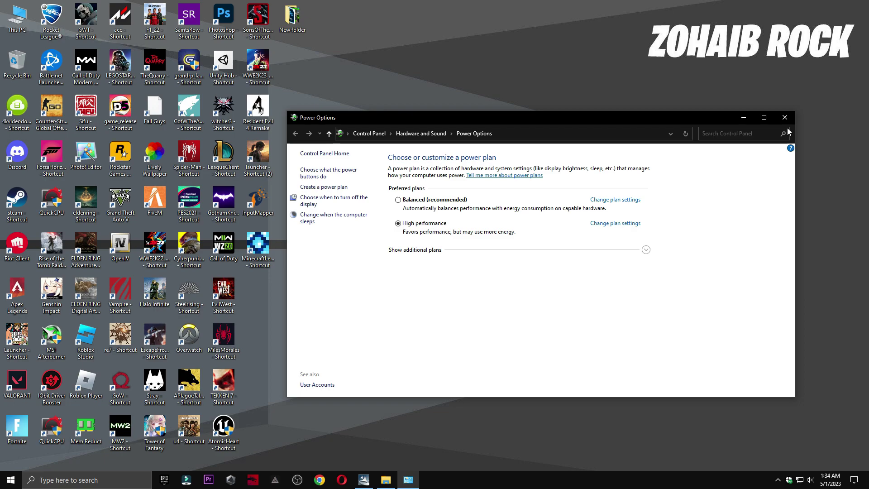
{"action": "left_click", "coordinate": [785, 118]}
{"action": "left_click", "coordinate": [392, 477]}
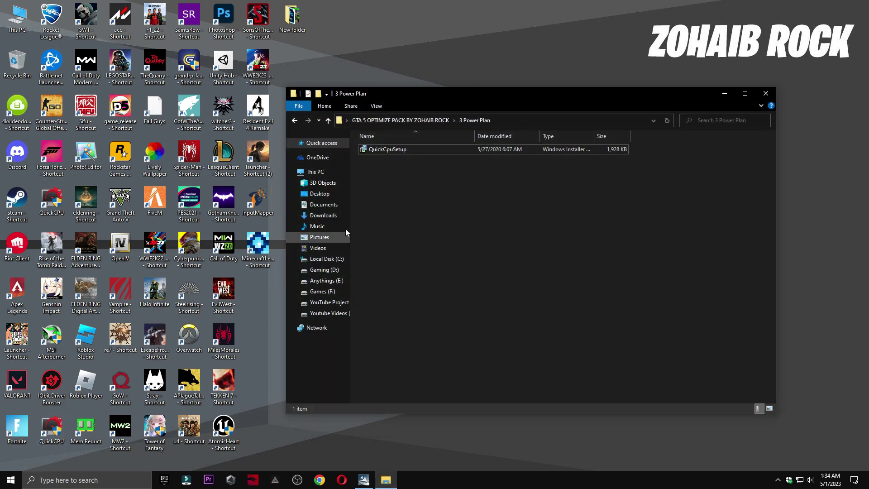
- Launch Intelligent standby list cleaner ISLC from the pack's 4 Latency ( Memory Cleaning) folder, minimize the folder window and center the cleaner's window
{"action": "left_click", "coordinate": [294, 121]}
{"action": "double_click", "coordinate": [396, 181]}
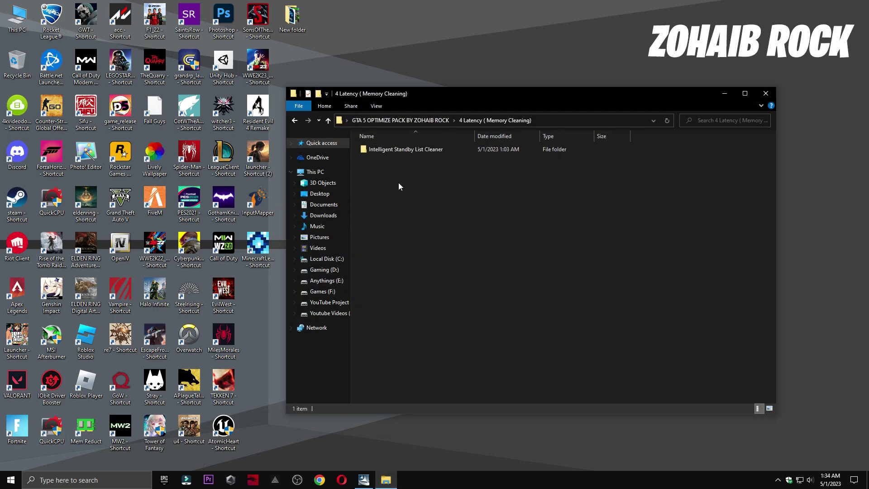
{"action": "double_click", "coordinate": [392, 151]}
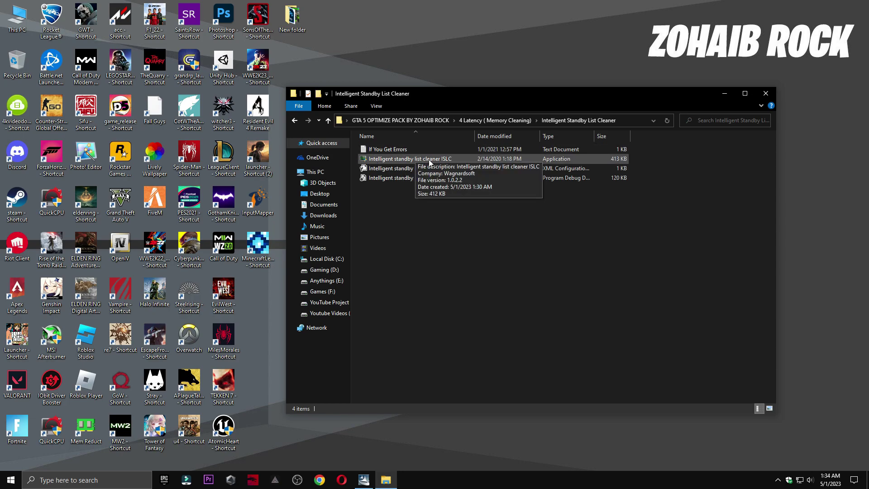
{"action": "double_click", "coordinate": [412, 162]}
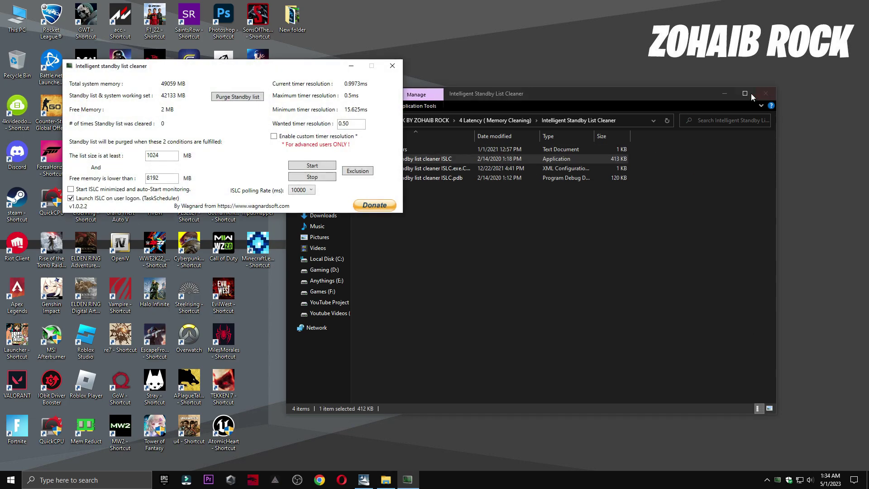
{"action": "left_click", "coordinate": [756, 95]}
{"action": "left_click_drag", "start_coordinate": [303, 71], "coordinate": [578, 120]}
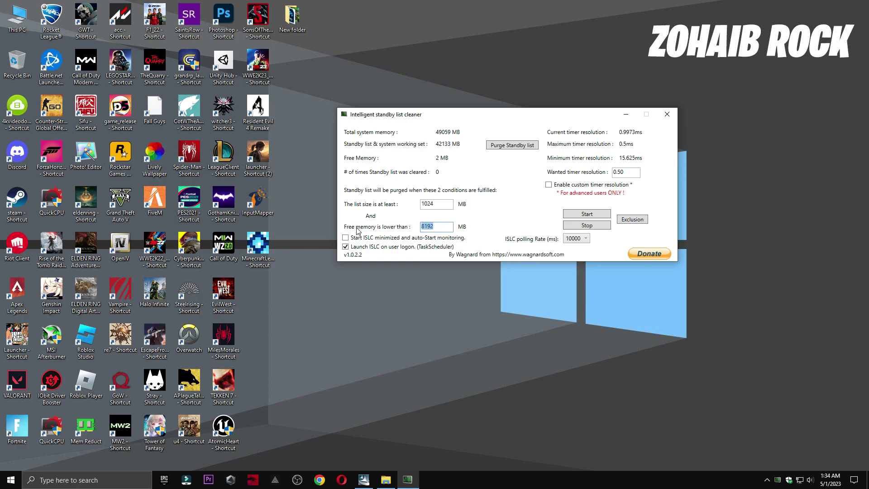
- Check the installed RAM in This PC's system properties and close the Settings window
{"action": "right_click", "coordinate": [14, 10]}
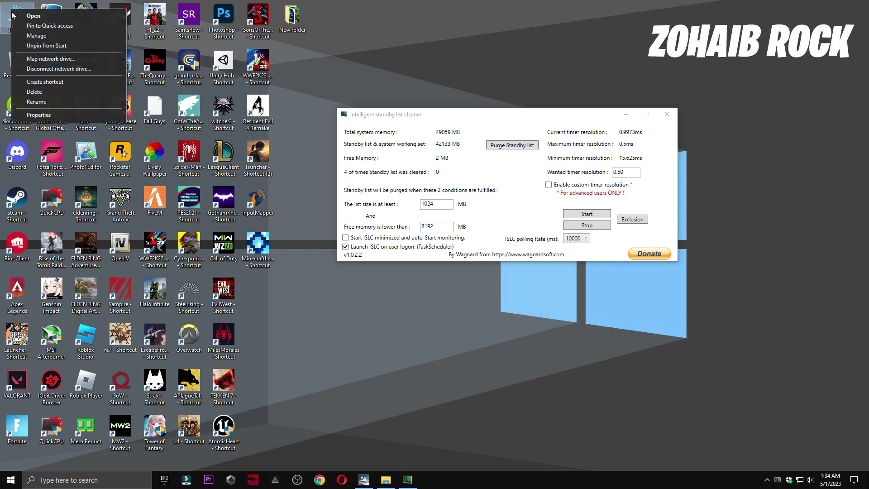
{"action": "left_click", "coordinate": [55, 116]}
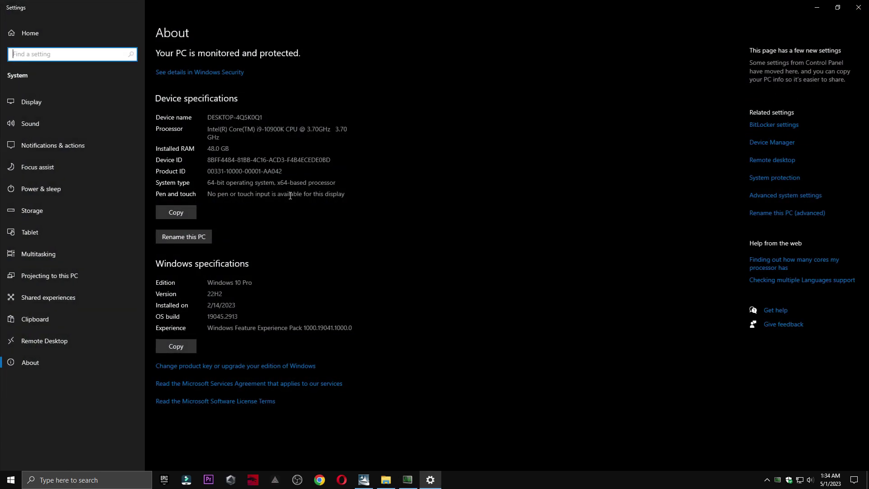
{"action": "left_click_drag", "start_coordinate": [229, 149], "coordinate": [219, 148]}
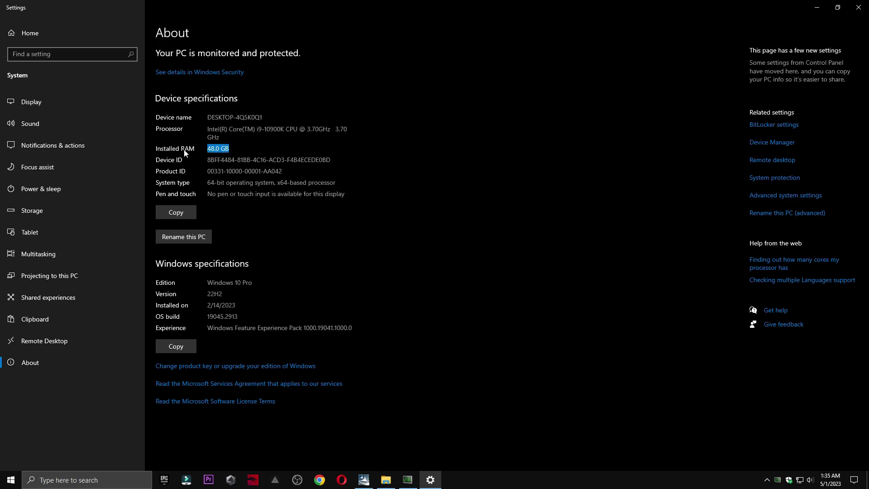
{"action": "left_click", "coordinate": [859, 7]}
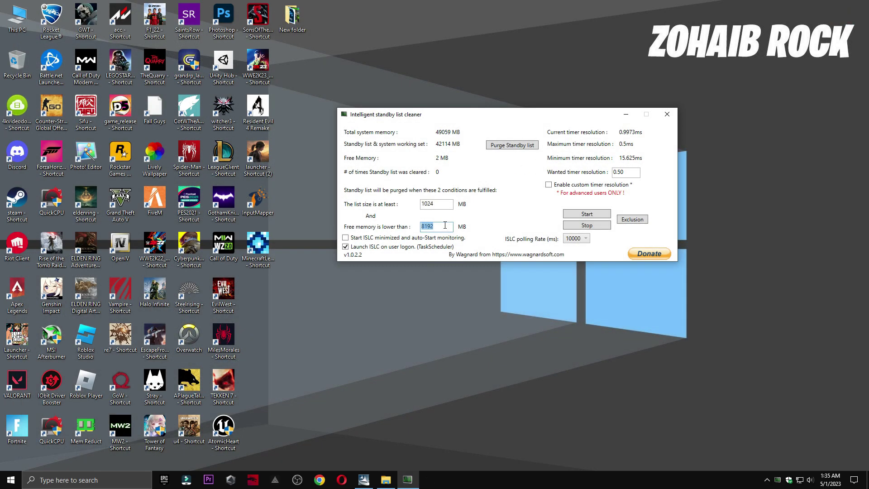
- Set the free-memory threshold to 16000 MB, enable minimized auto-start monitoring, set polling to 500 ms, and start and minimize the cleaner
{"action": "key", "text": "BackSpace"}
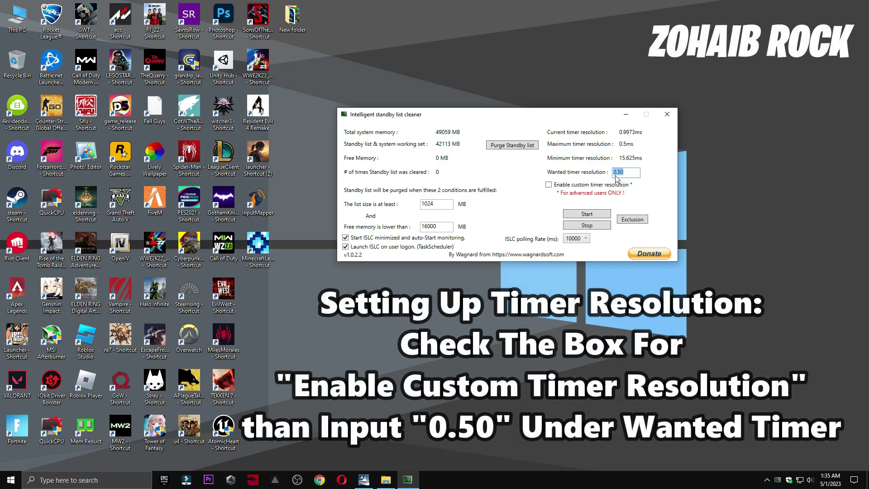
{"action": "left_click", "coordinate": [577, 239]}
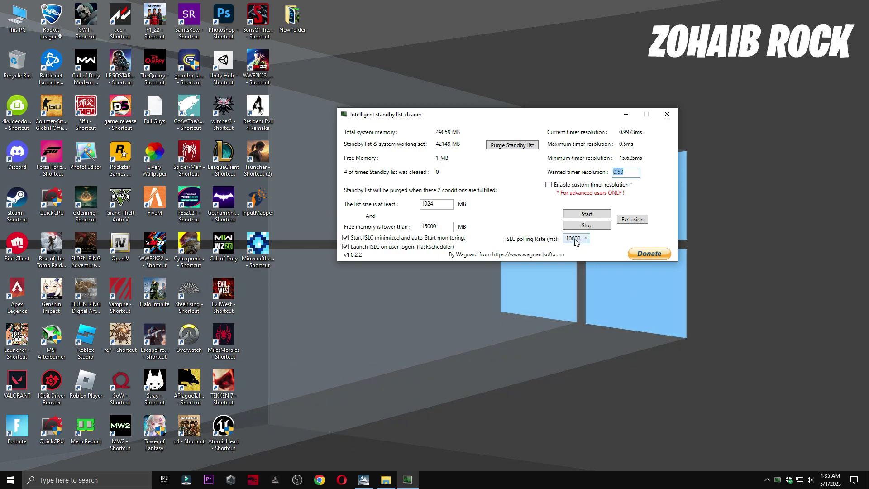
{"action": "left_click", "coordinate": [573, 247]}
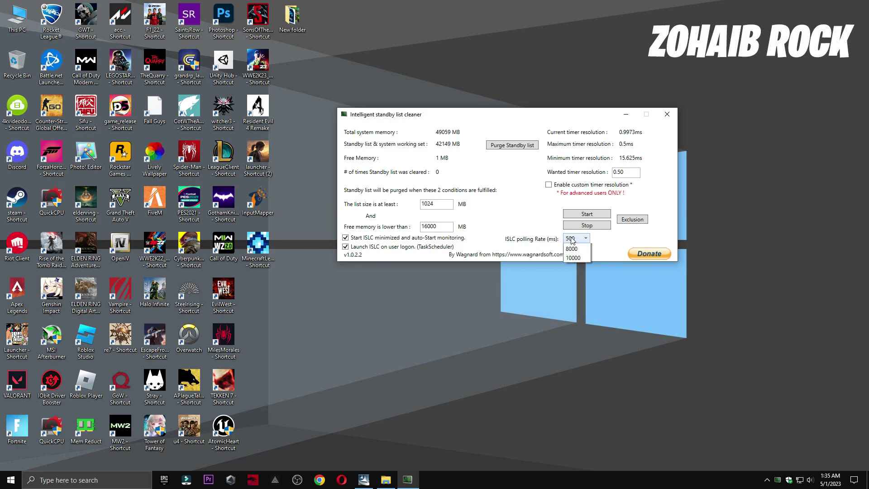
{"action": "left_click", "coordinate": [572, 240]}
{"action": "left_click", "coordinate": [576, 263]}
{"action": "left_click", "coordinate": [587, 214]}
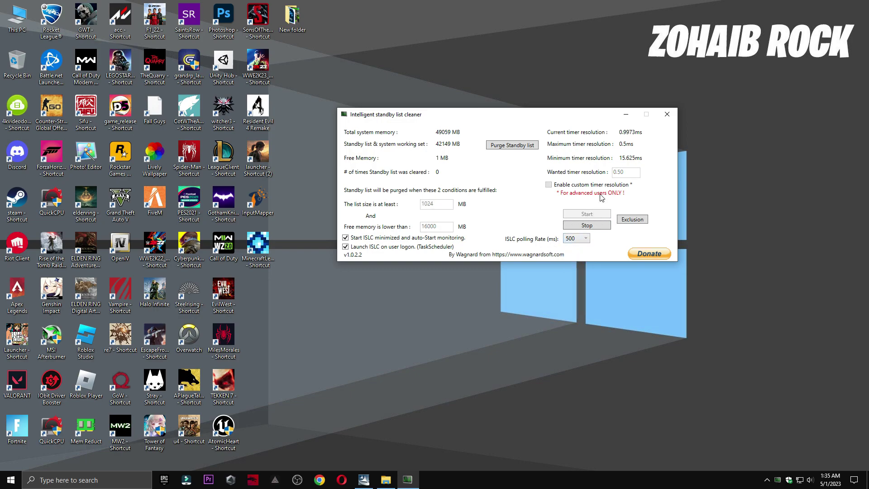
{"action": "left_click", "coordinate": [626, 116]}
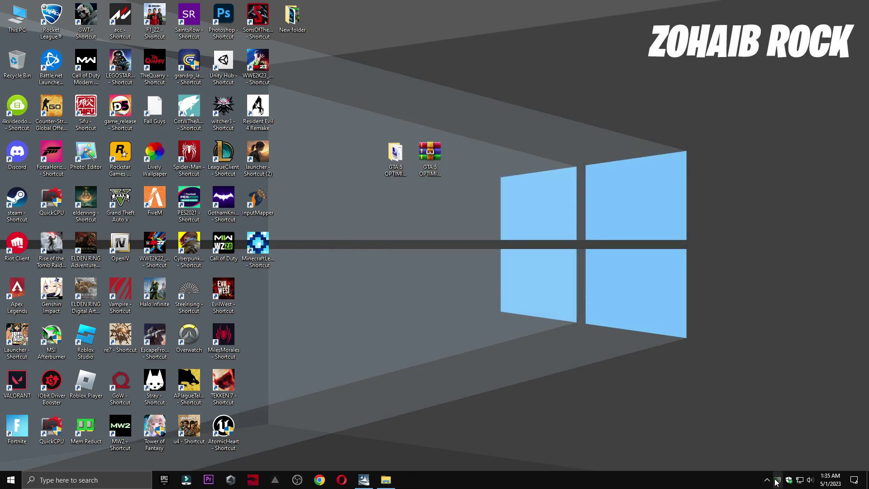
- Return to the pack's main folder and open 5 GTA 5 Video Best Settings PICS For Low End Pc
{"action": "left_click", "coordinate": [386, 480]}
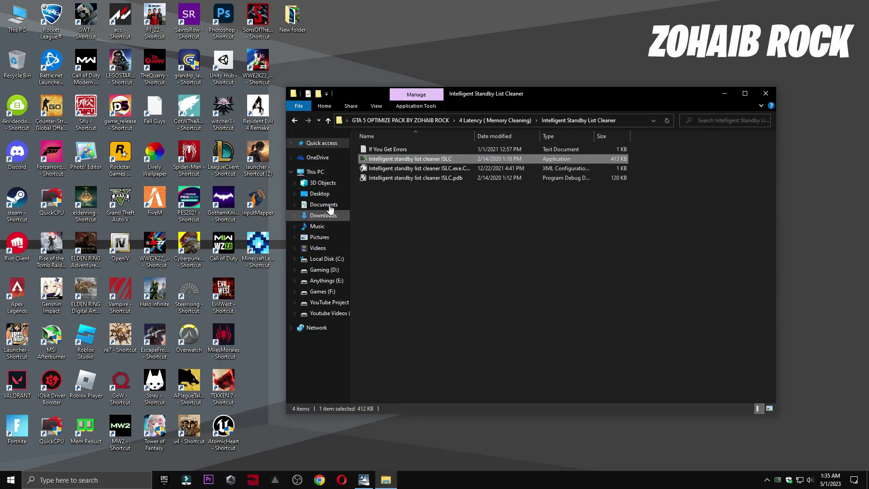
{"action": "left_click", "coordinate": [294, 121]}
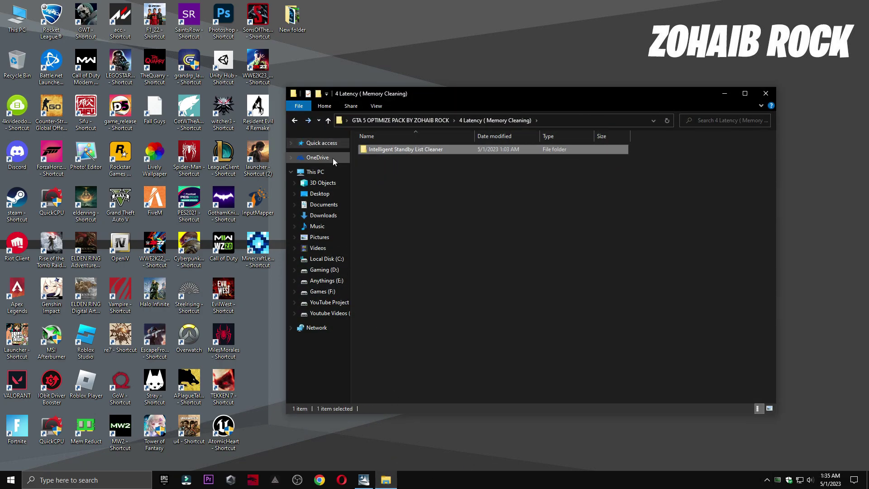
{"action": "left_click", "coordinate": [294, 121]}
{"action": "left_click", "coordinate": [459, 190]}
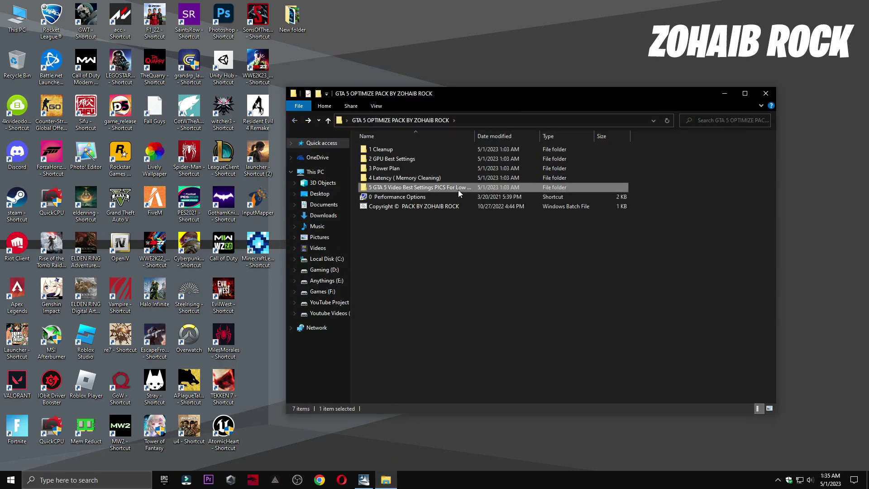
{"action": "double_click", "coordinate": [422, 187]}
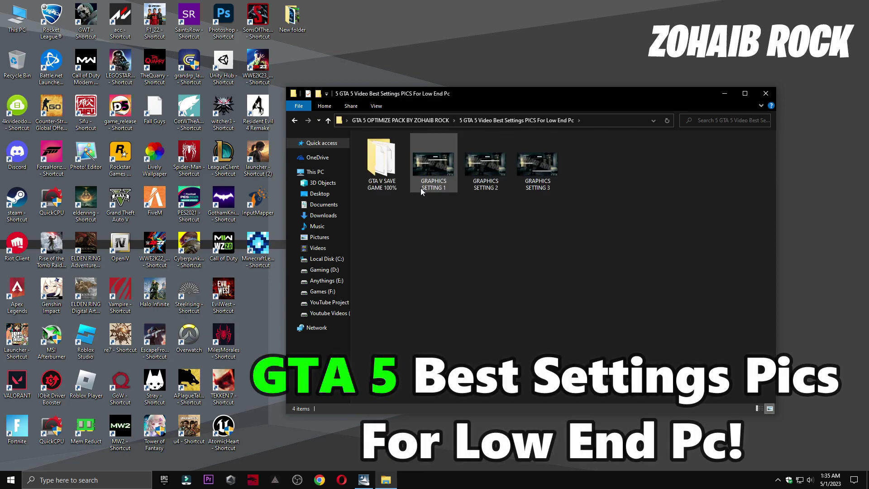
- View the recommended GTA V graphics settings in the images GRAPHICS SETTING 1 to 3 and close the viewer
{"action": "double_click", "coordinate": [434, 183]}
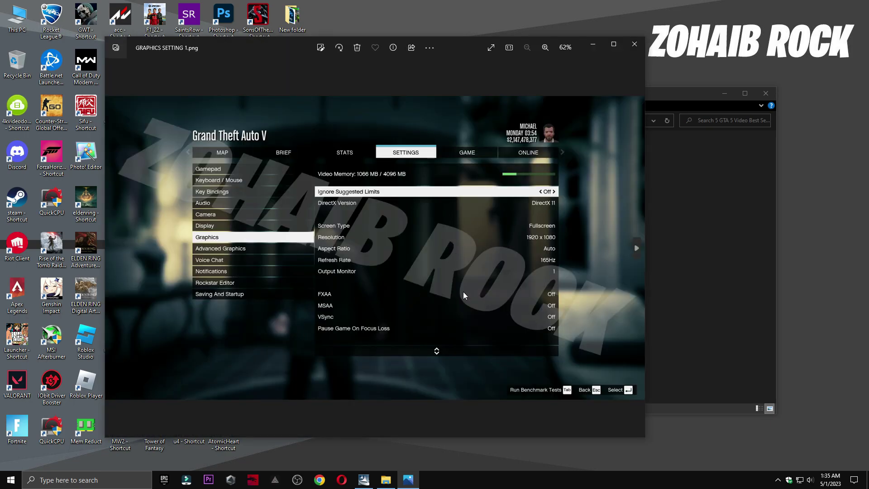
{"action": "key", "text": "Right"}
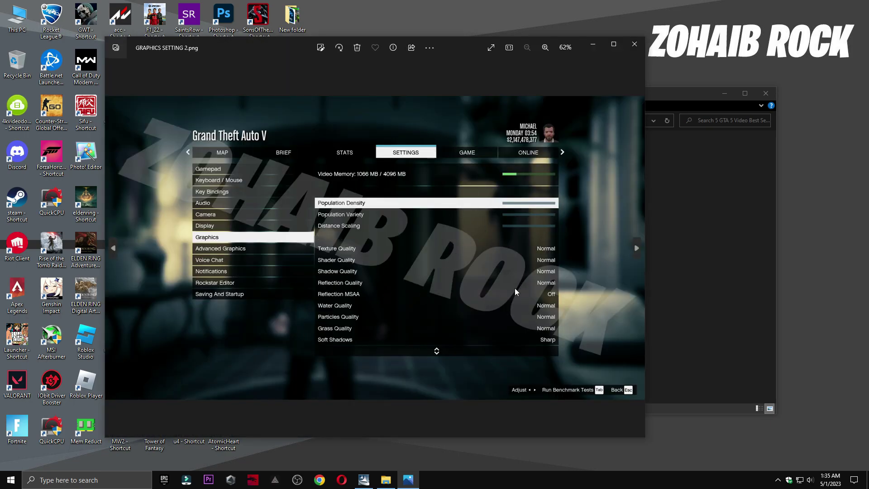
{"action": "key", "text": "Right"}
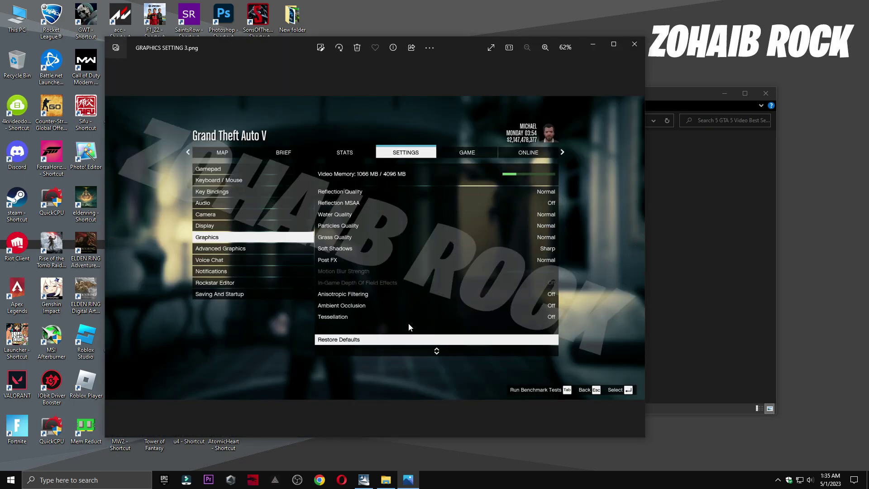
{"action": "left_click", "coordinate": [636, 47]}
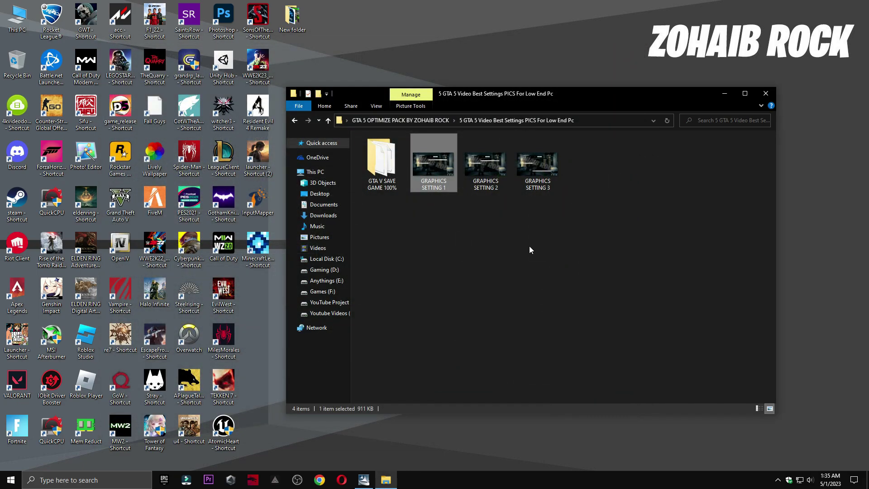
- Copy all six save files from the GTA V SAVE GAME 100% folder
{"action": "double_click", "coordinate": [375, 179]}
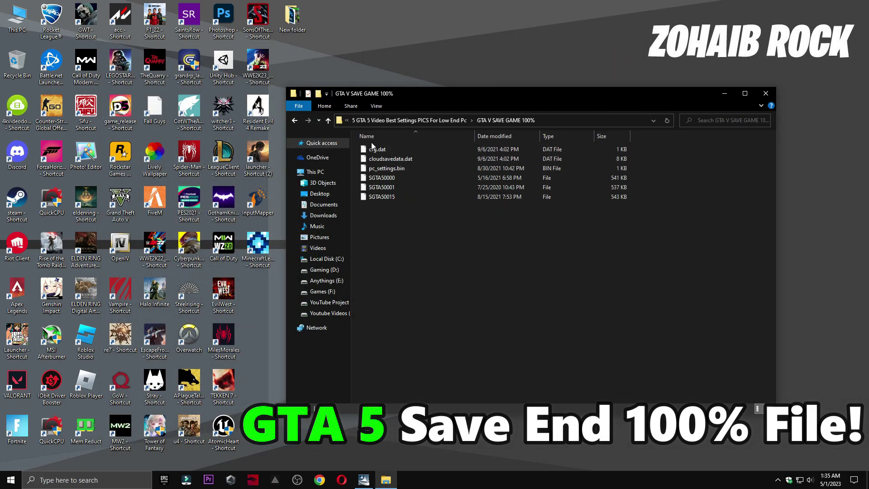
{"action": "left_click_drag", "start_coordinate": [425, 240], "coordinate": [384, 150]}
{"action": "right_click", "coordinate": [384, 150]}
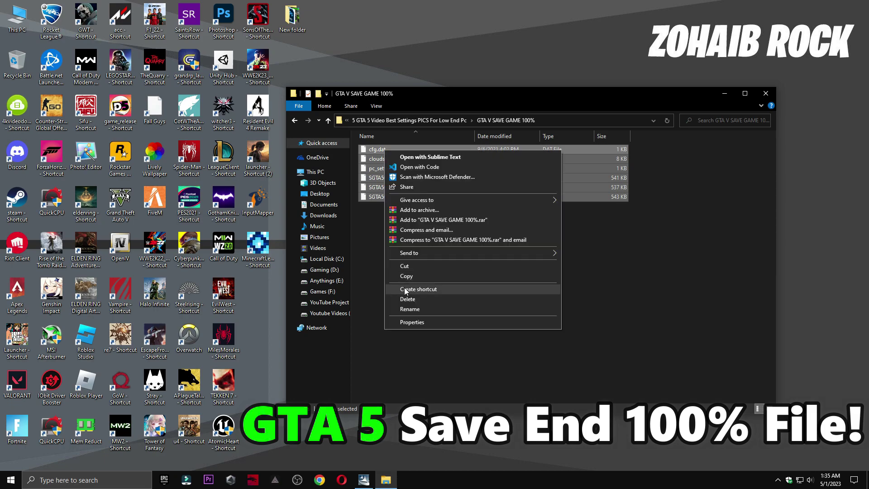
{"action": "left_click", "coordinate": [417, 276]}
- Open the profile folder under Documents > Rockstar Games > GTA V > Profiles in a new File Explorer window
{"action": "left_click", "coordinate": [18, 25]}
{"action": "double_click", "coordinate": [17, 25]}
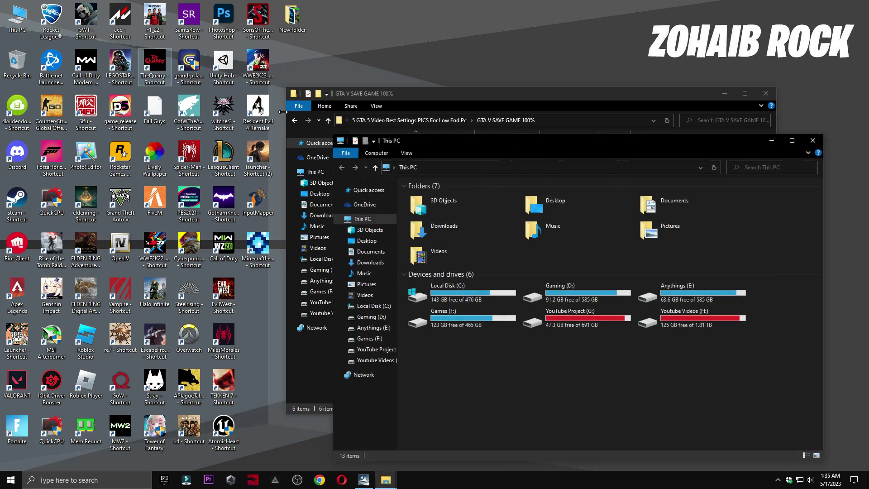
{"action": "double_click", "coordinate": [691, 202]}
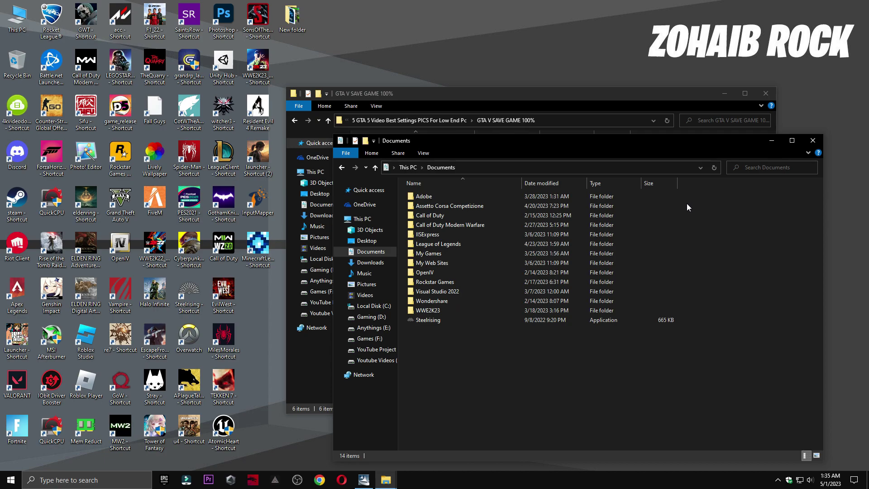
{"action": "double_click", "coordinate": [440, 282]}
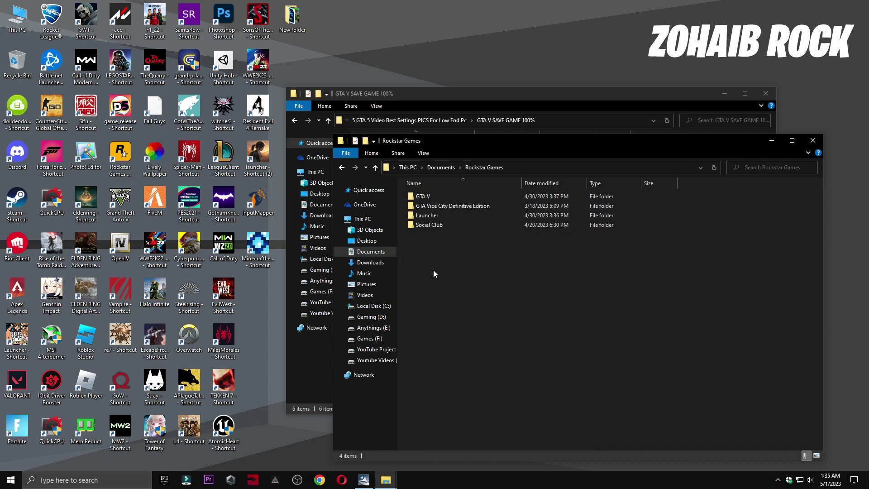
{"action": "double_click", "coordinate": [440, 197]}
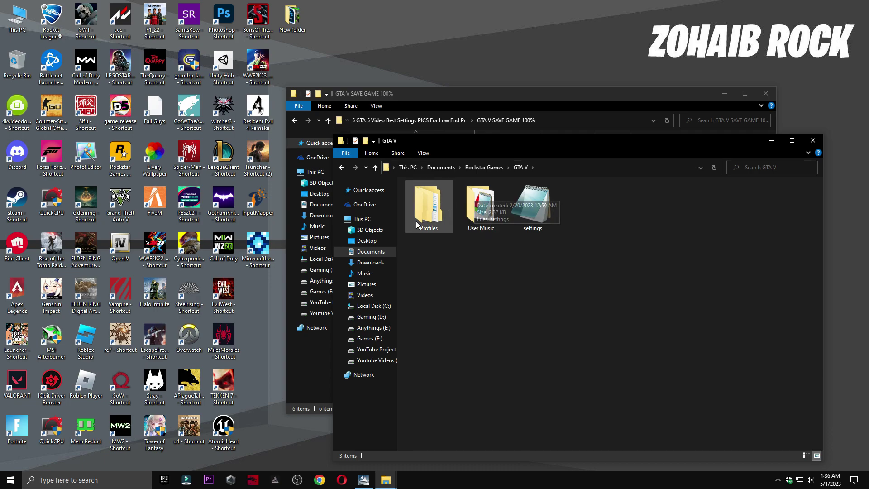
{"action": "double_click", "coordinate": [427, 201]}
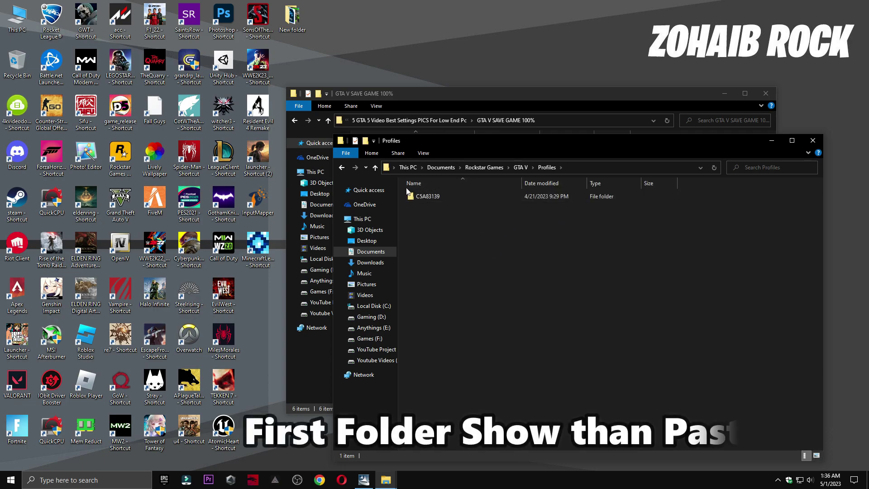
{"action": "double_click", "coordinate": [450, 196]}
- Paste the copied save files into the profile folder, replacing the existing files, and close that window
{"action": "right_click", "coordinate": [518, 321]}
{"action": "left_click", "coordinate": [551, 384]}
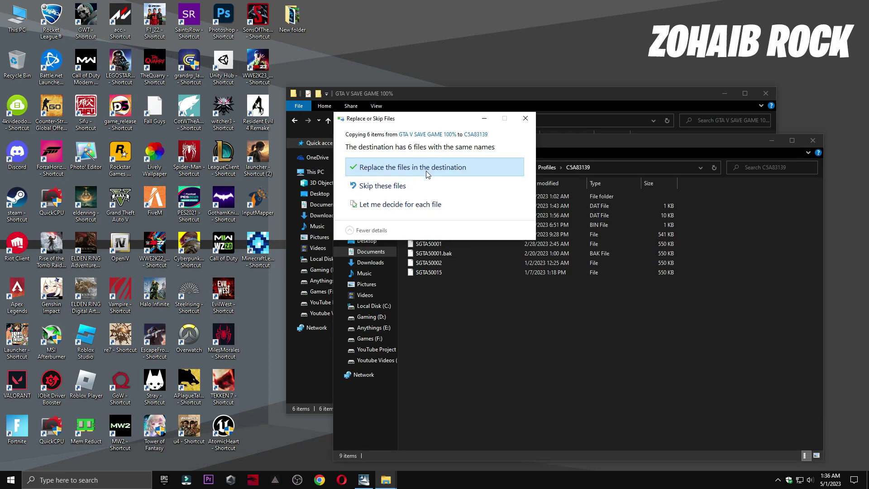
{"action": "left_click", "coordinate": [438, 166]}
{"action": "left_click", "coordinate": [806, 148]}
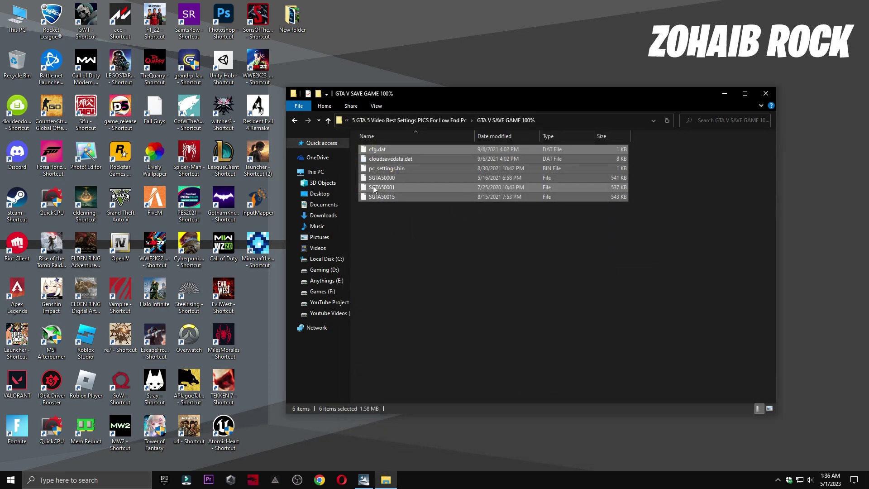
- Open 0 Performance Options from the pack's main folder, accept its visual effects settings and close the folder window
{"action": "left_click", "coordinate": [295, 121]}
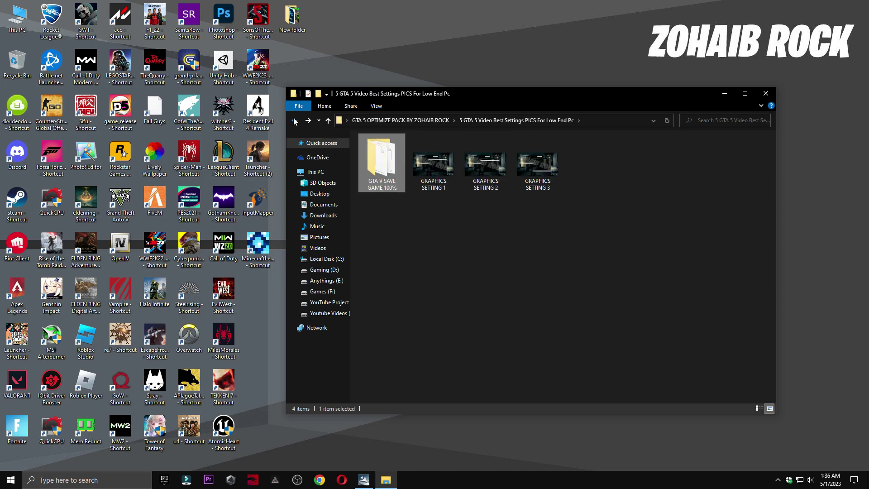
{"action": "left_click", "coordinate": [295, 120]}
{"action": "left_click", "coordinate": [392, 197]}
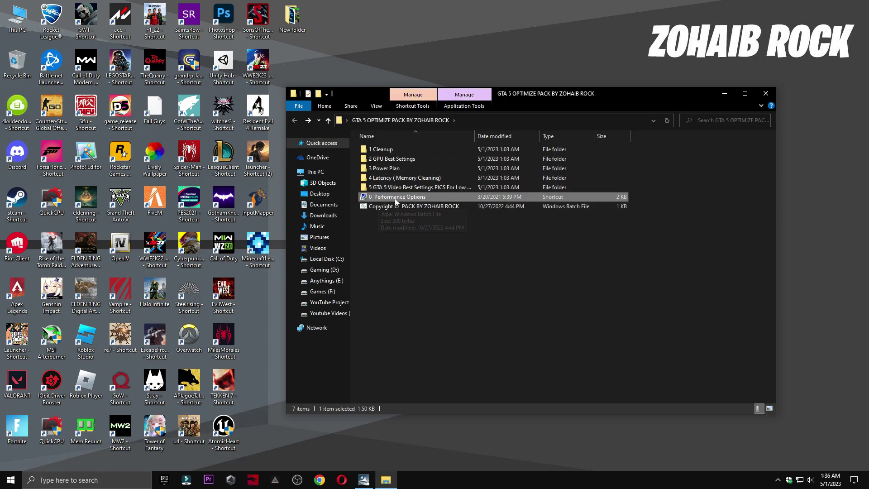
{"action": "double_click", "coordinate": [394, 197]}
{"action": "left_click_drag", "start_coordinate": [237, 94], "coordinate": [473, 88]}
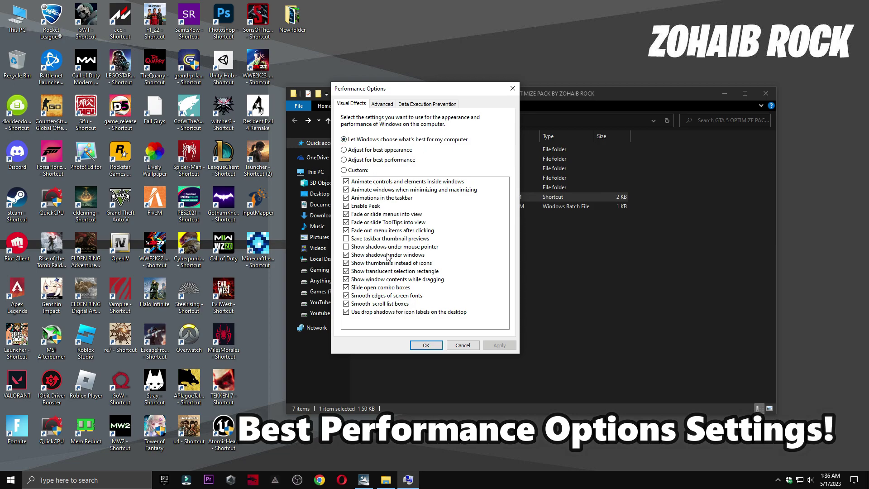
{"action": "left_click", "coordinate": [426, 345]}
{"action": "left_click", "coordinate": [766, 94]}
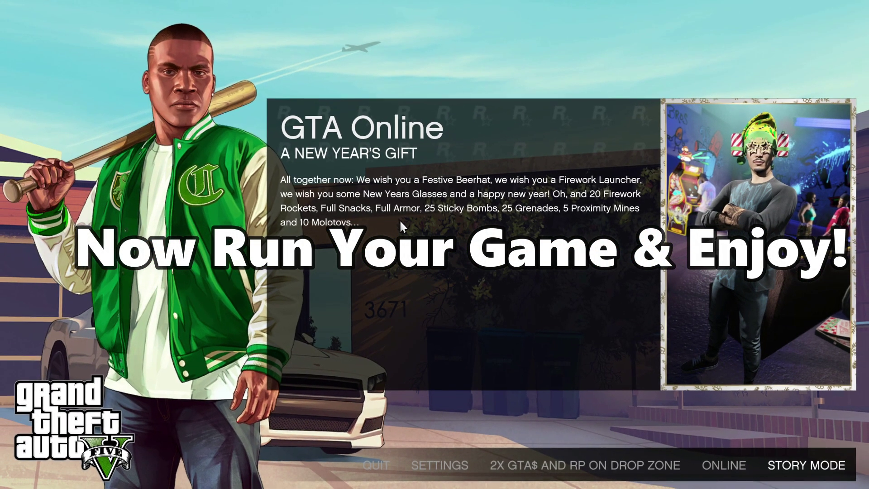
- Open the game's settings, view the Display and Advanced Graphics pages, and enter the Graphics options
{"action": "left_click", "coordinate": [449, 468]}
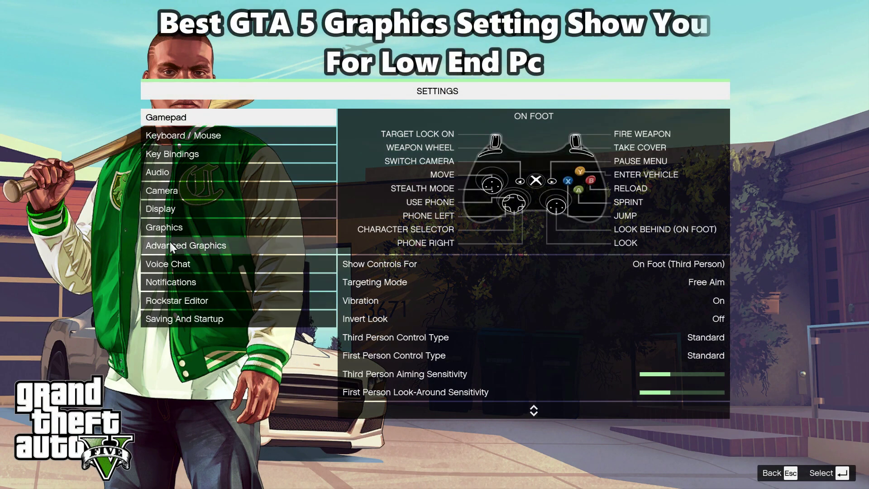
{"action": "left_click", "coordinate": [176, 209]}
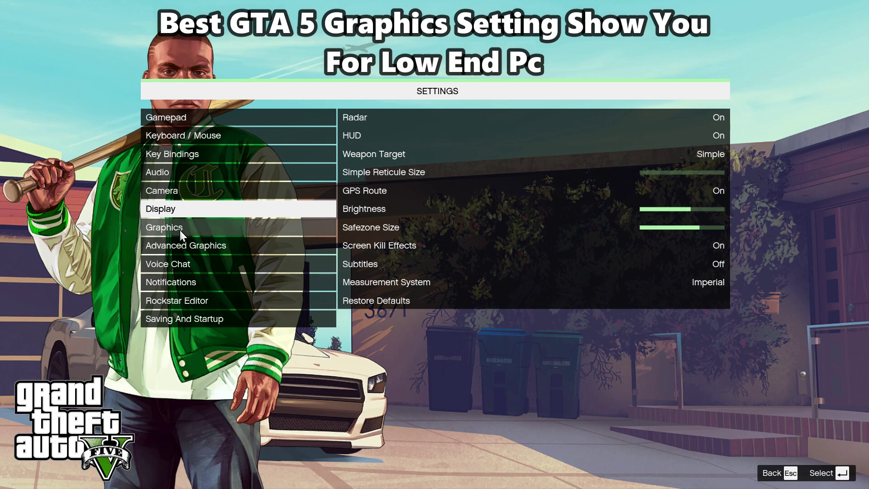
{"action": "left_click", "coordinate": [180, 230]}
{"action": "left_click", "coordinate": [196, 240]}
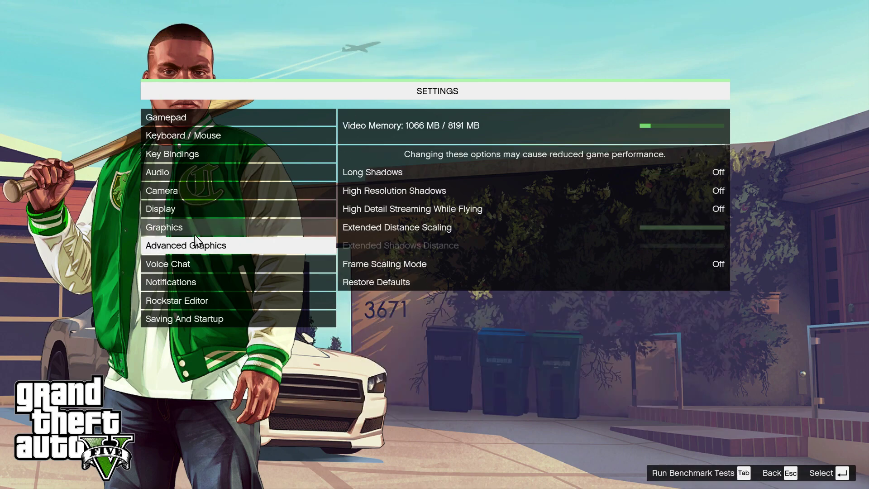
{"action": "left_click", "coordinate": [183, 235]}
{"action": "left_click", "coordinate": [183, 235]}
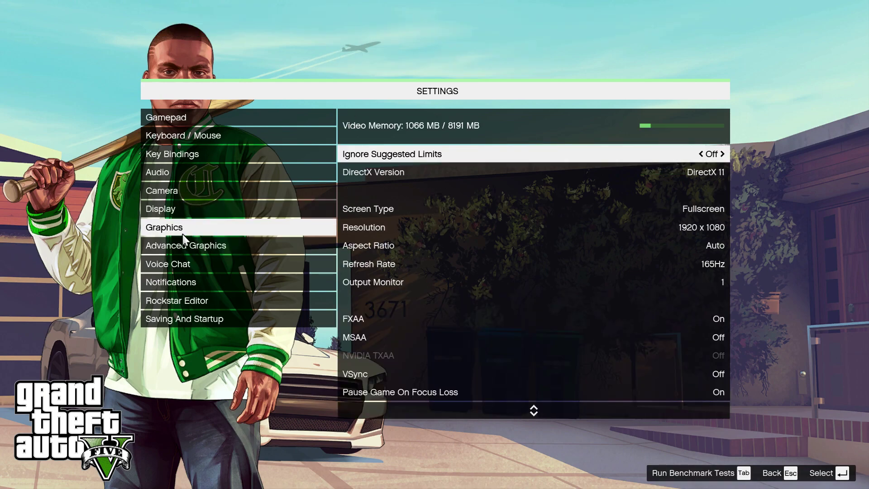
- Review the Graphics options from Ignore Suggested Limits through resolution, anti-aliasing, population and quality settings down to Tessellation
{"action": "key", "text": "Down"}
{"action": "key", "text": "Down"}
{"action": "key", "text": "Down"}
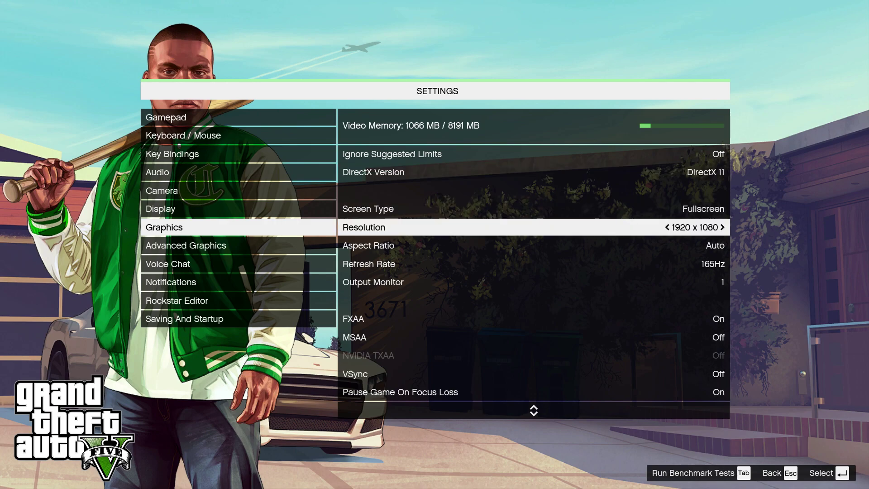
{"action": "key", "text": "Down"}
{"action": "key", "text": "Down"}
{"action": "key", "text": "Down"}
{"action": "key", "text": "Down"}
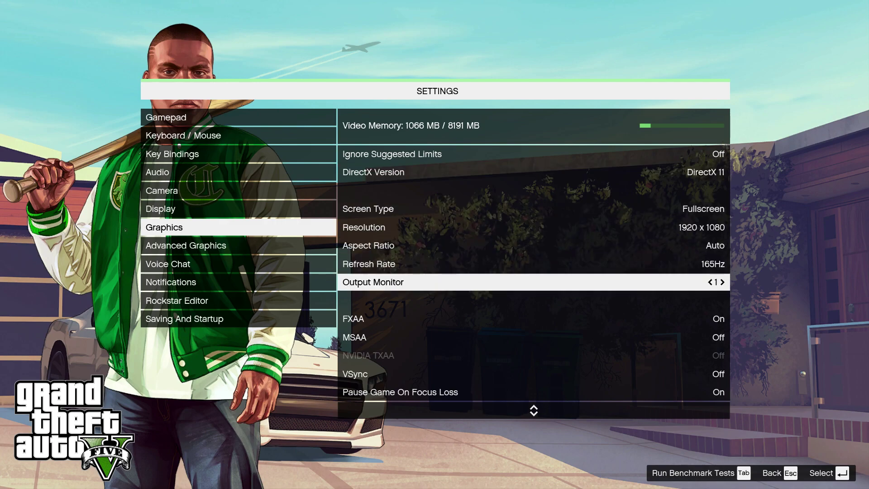
{"action": "key", "text": "Down"}
{"action": "key", "text": "Down"}
{"action": "key", "text": "Down"}
{"action": "key", "text": "Down"}
{"action": "key", "text": "Down"}
{"action": "key", "text": "Down"}
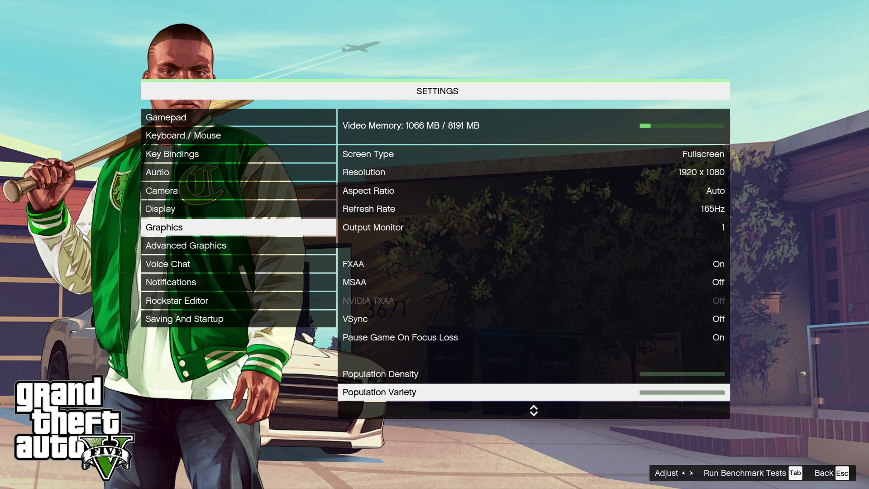
{"action": "key", "text": "Down"}
{"action": "key", "text": "Down"}
{"action": "key", "text": "Down"}
{"action": "key", "text": "Down"}
{"action": "key", "text": "Down"}
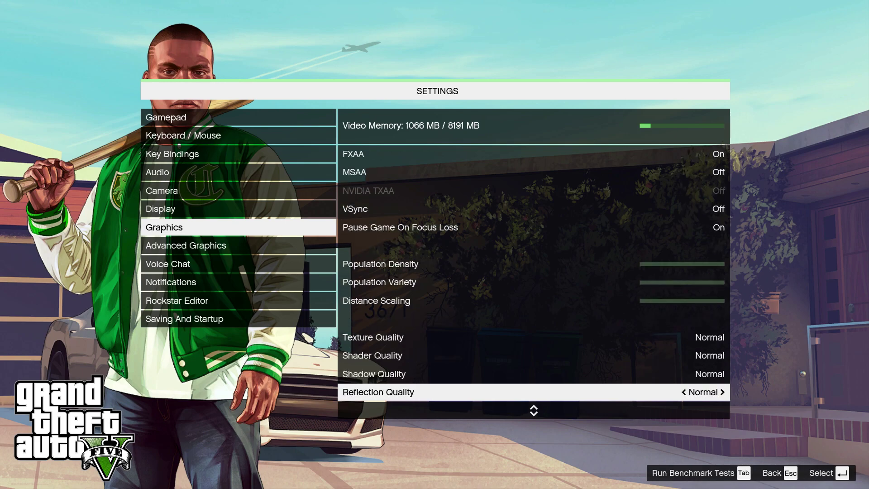
{"action": "key", "text": "Down"}
{"action": "key", "text": "Down"}
{"action": "key", "text": "Down"}
{"action": "key", "text": "Down"}
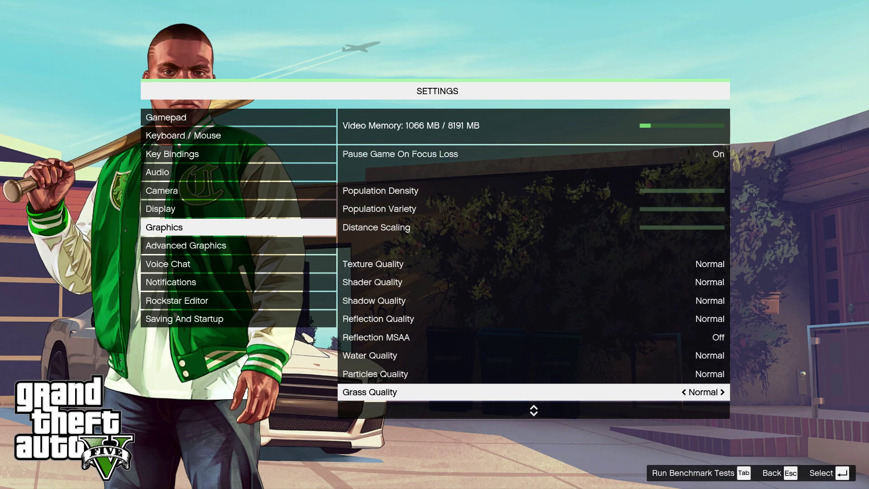
{"action": "key", "text": "Down"}
{"action": "key", "text": "Down"}
{"action": "key", "text": "Down"}
{"action": "key", "text": "Down"}
{"action": "key", "text": "Down"}
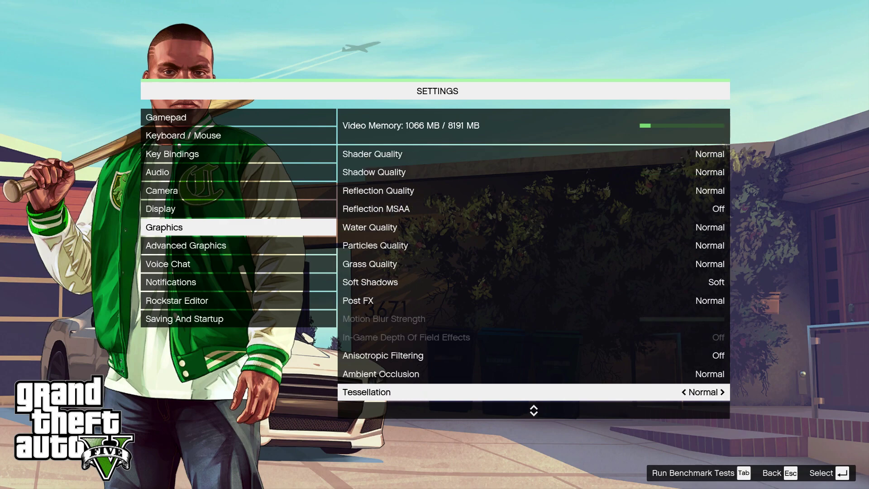
{"action": "key", "text": "Down"}
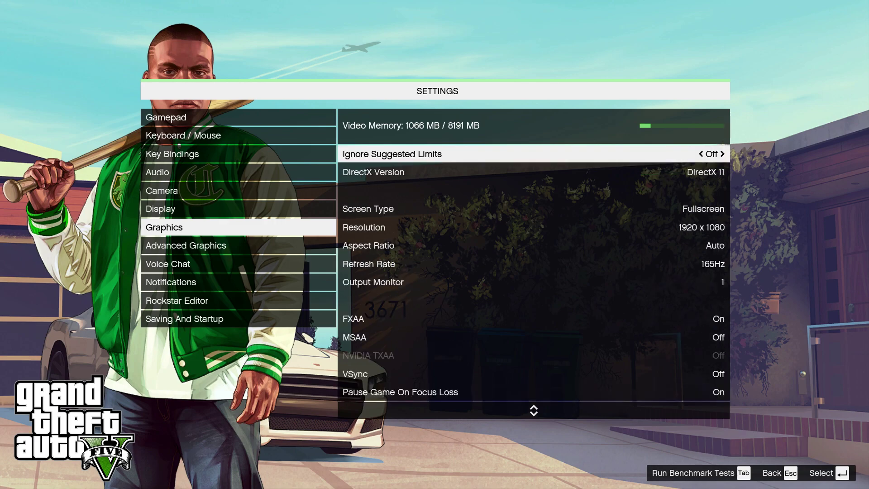
- Leave the game's settings and start Story Mode
{"action": "key", "text": "Escape"}
{"action": "key", "text": "Escape"}
{"action": "key", "text": "Right"}
{"action": "key", "text": "Return"}
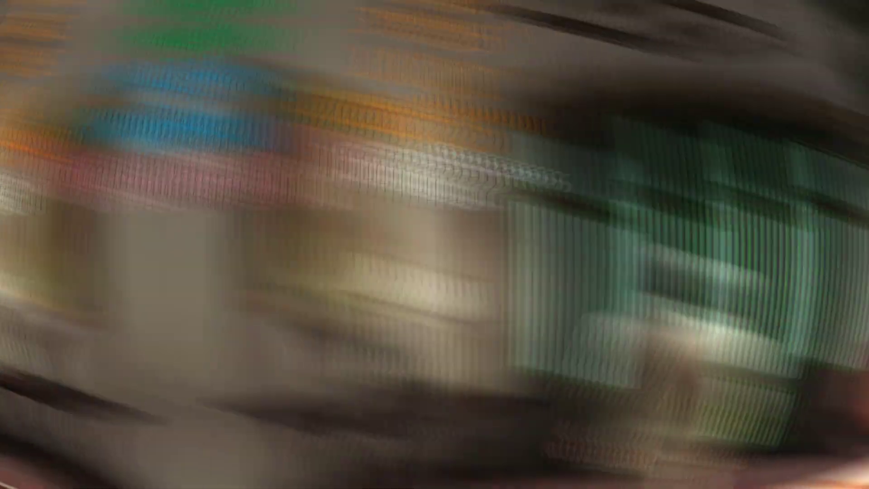
{"action": "key", "text": "w"}
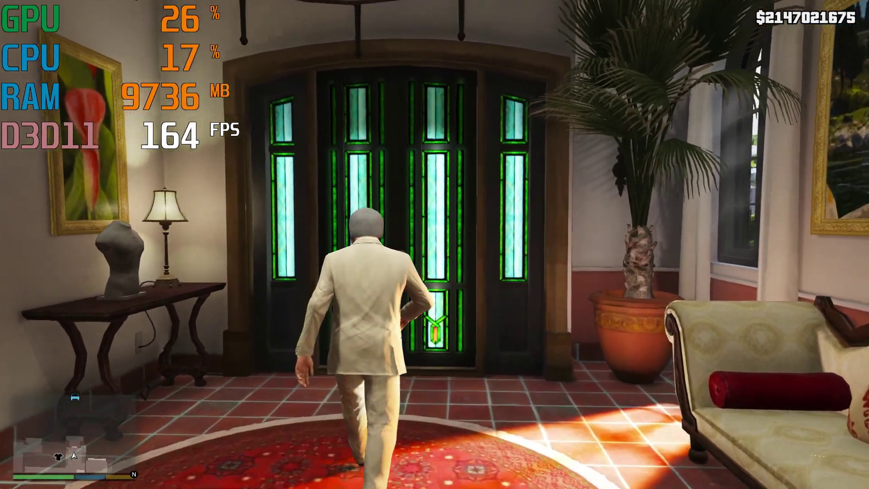
{"action": "key", "text": "w"}
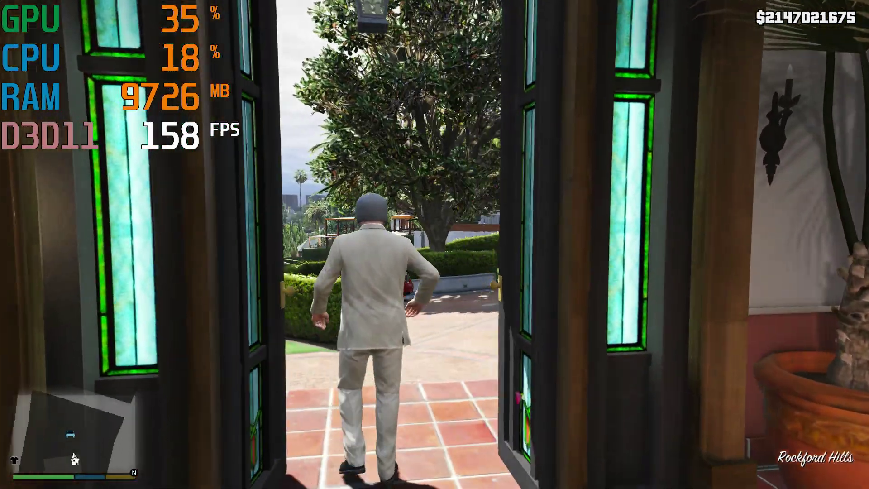
{"action": "key", "text": "w"}
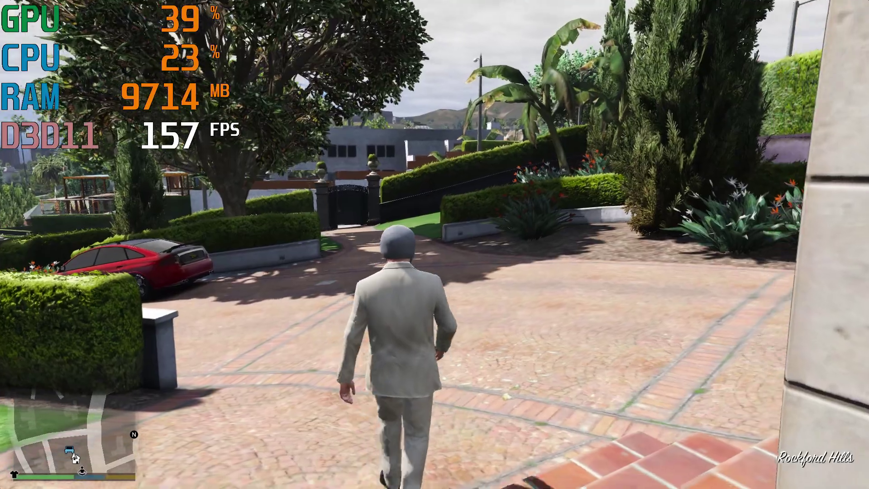
{"action": "key", "text": "w"}
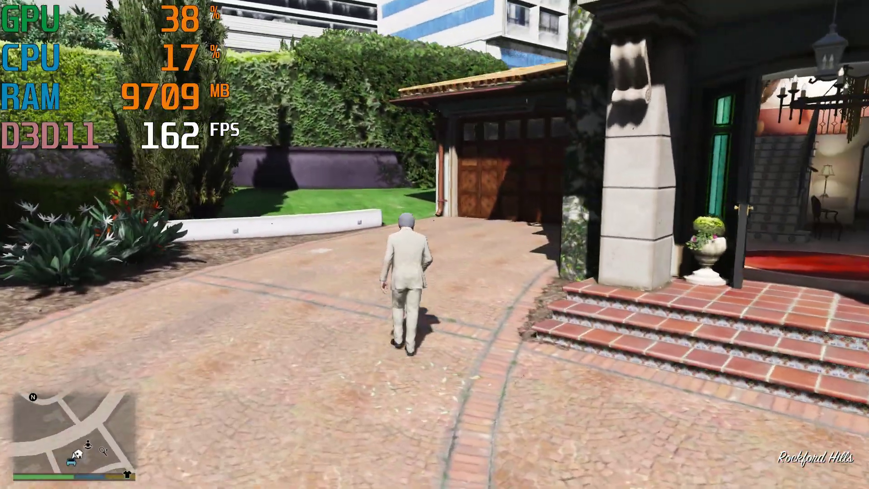
{"action": "key", "text": "w"}
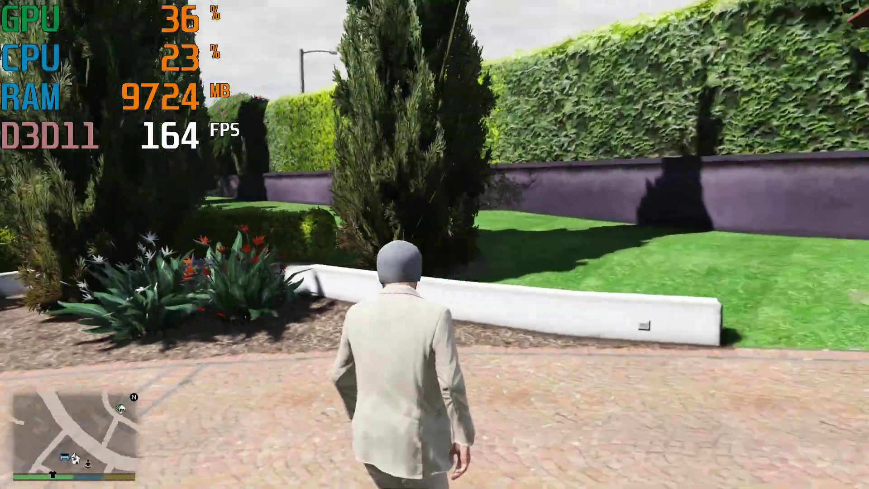
{"action": "key", "text": "w"}
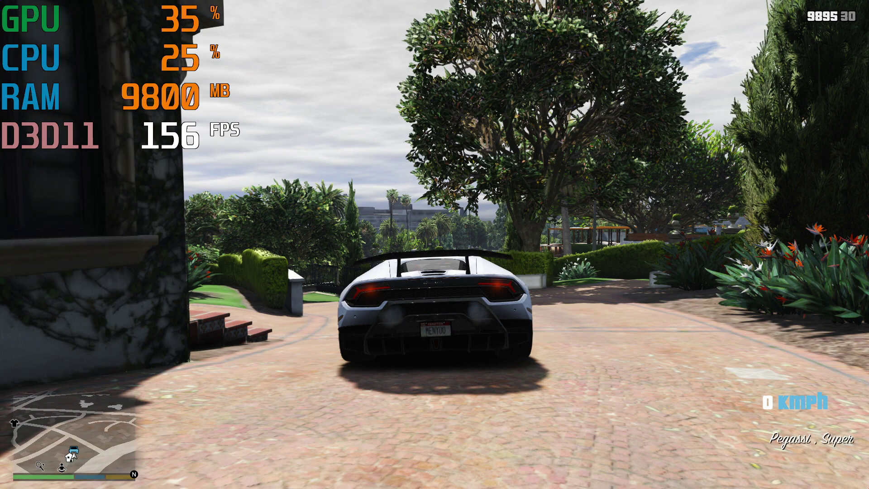
{"action": "key", "text": "Tab"}
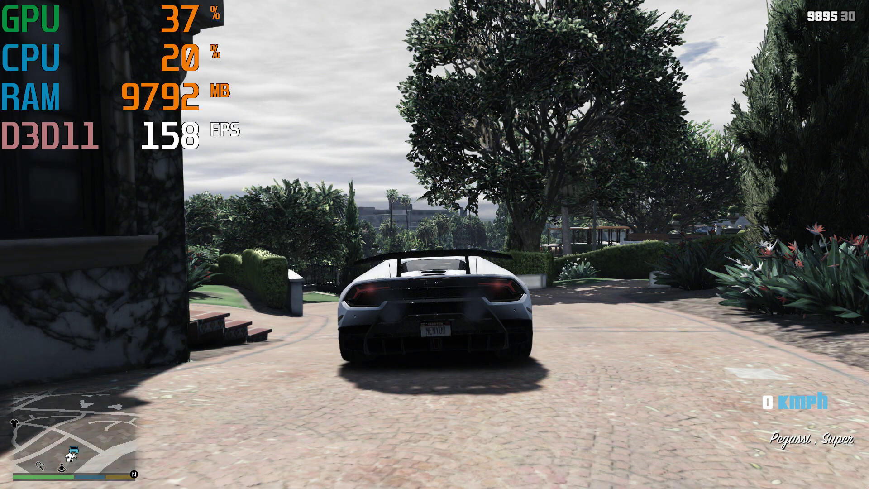
{"action": "key", "text": "w"}
{"action": "key", "text": "a"}
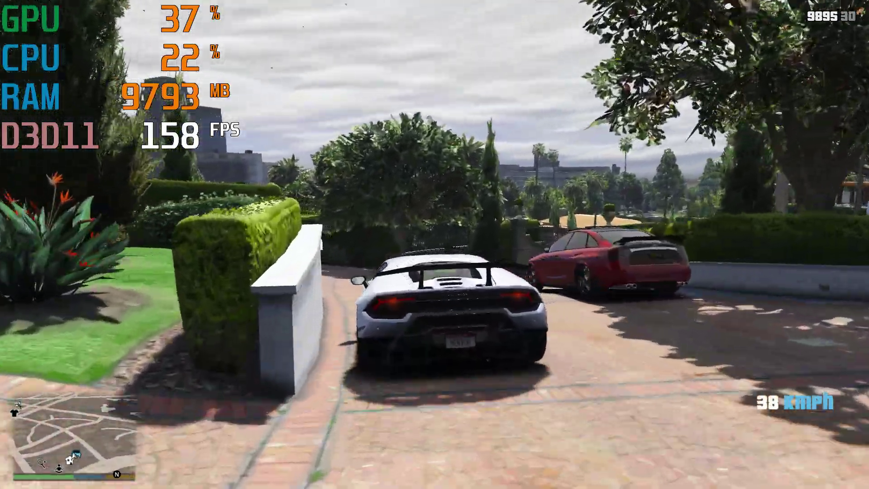
{"action": "key", "text": "d"}
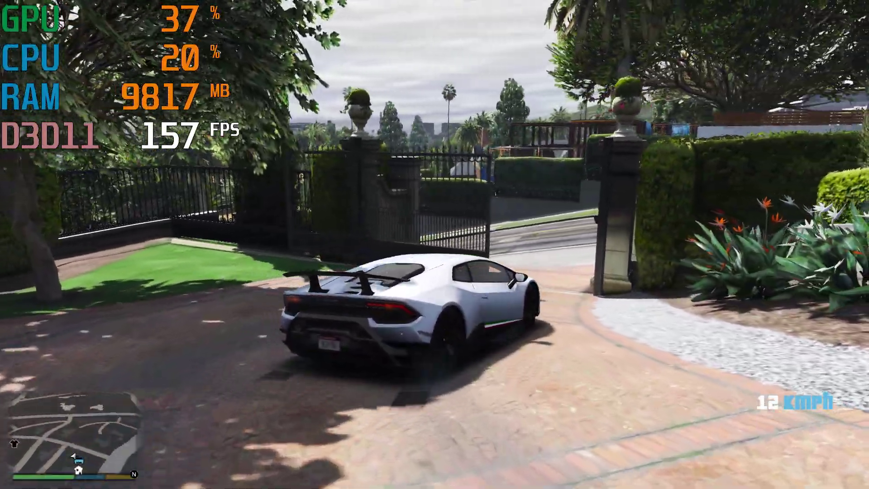
{"action": "key", "text": "a"}
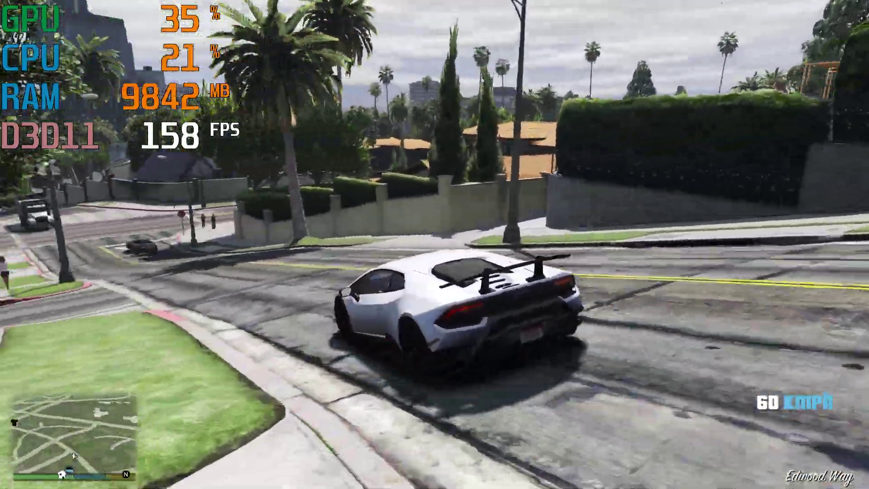
{"action": "key", "text": "s"}
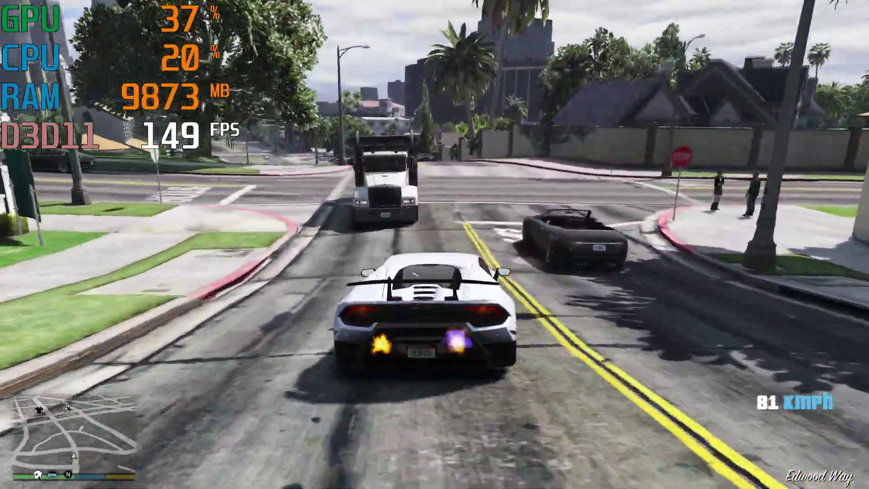